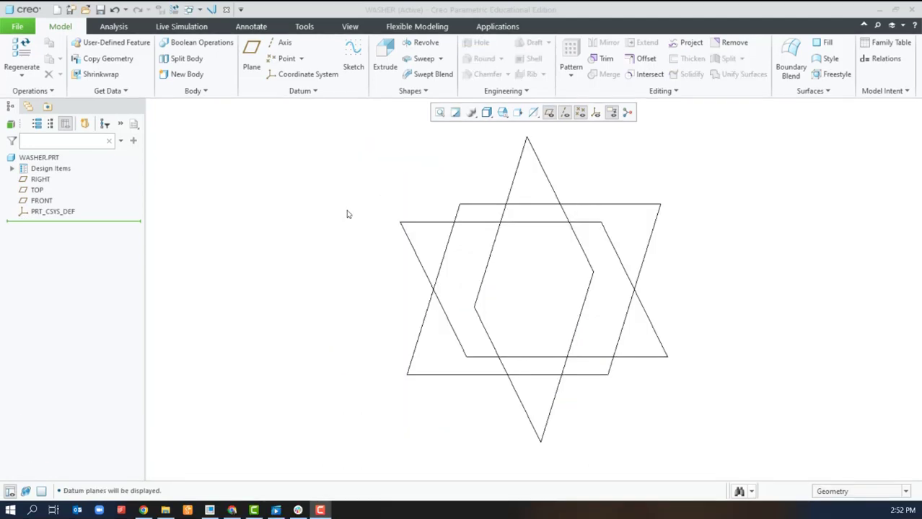
# Step: Start a solid Revolve sketch on the FRONT plane in 2D view and draw a vertical datum centerline along the vertical reference
pyautogui.click(422, 43)
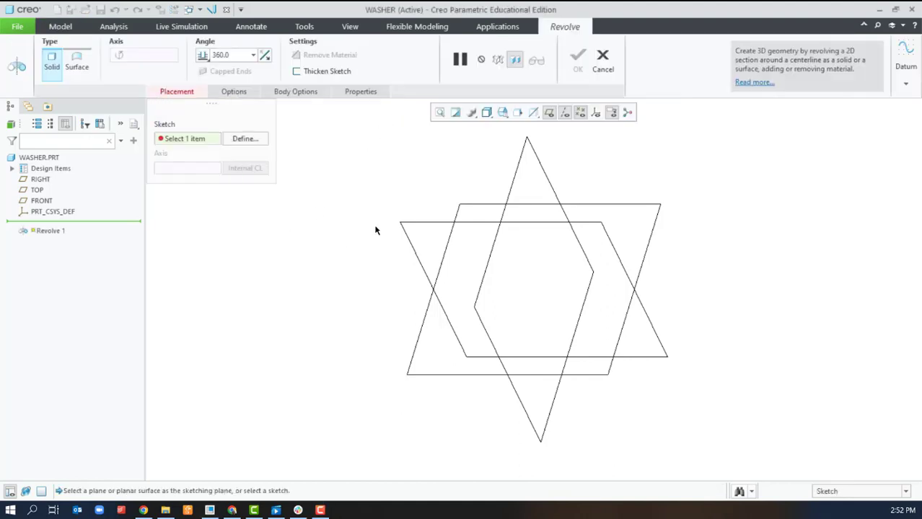
pyautogui.click(428, 221)
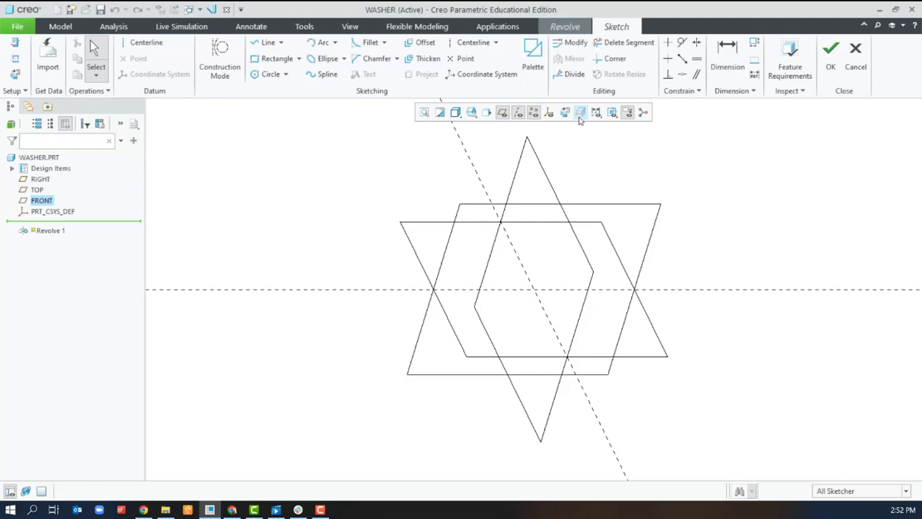
pyautogui.click(579, 114)
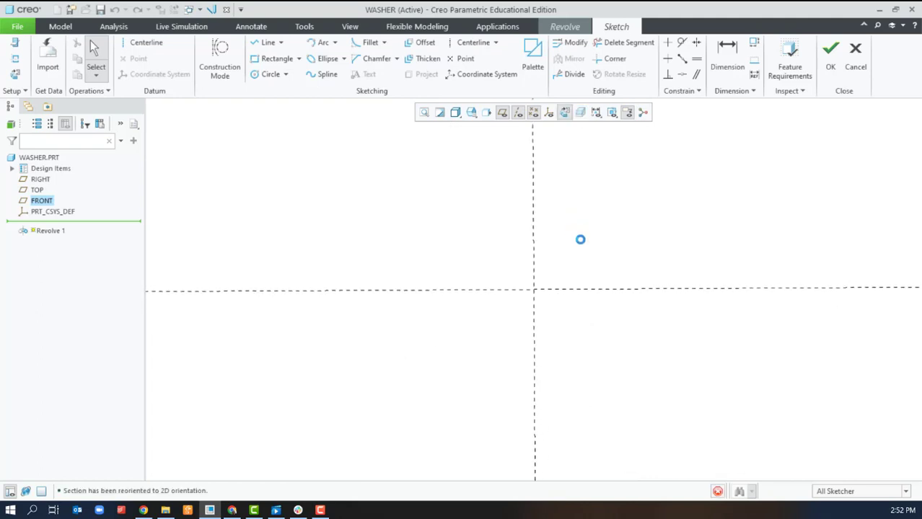
pyautogui.click(143, 43)
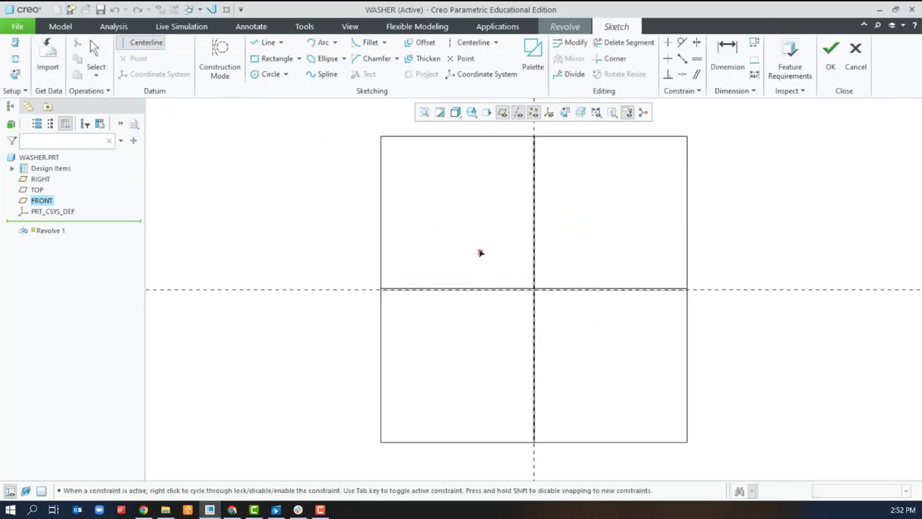
pyautogui.click(534, 252)
pyautogui.click(539, 195)
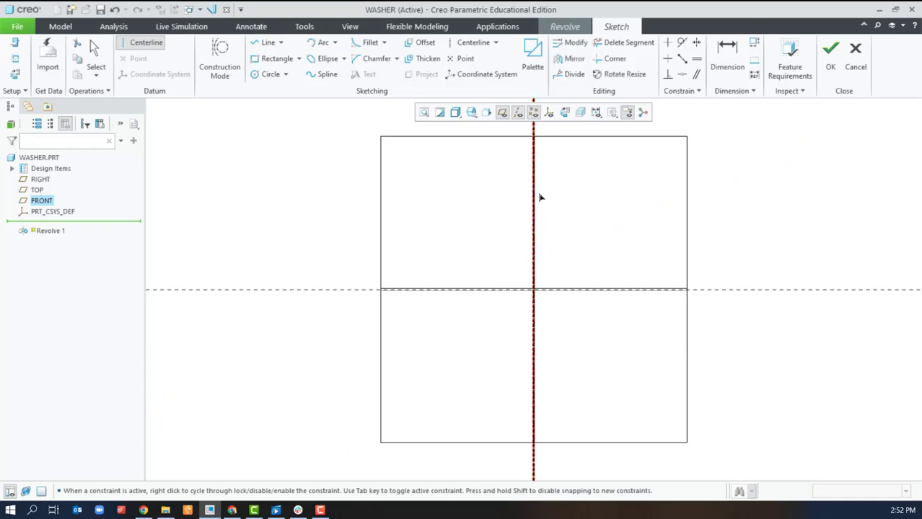
pyautogui.middleClick(524, 226)
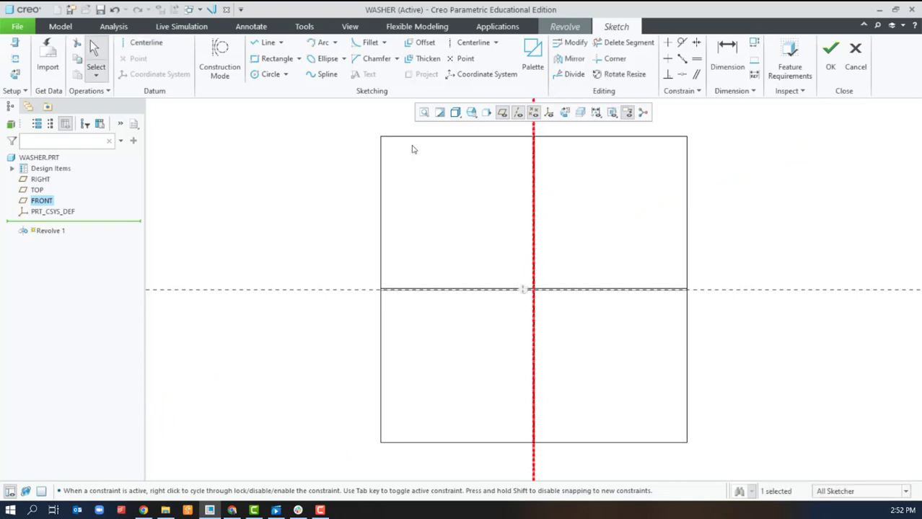
# Step: Sketch a rectangle off the centerline with its base on the horizontal reference, inner diameter about 103, outer diameter about 292, height about 55
pyautogui.click(258, 63)
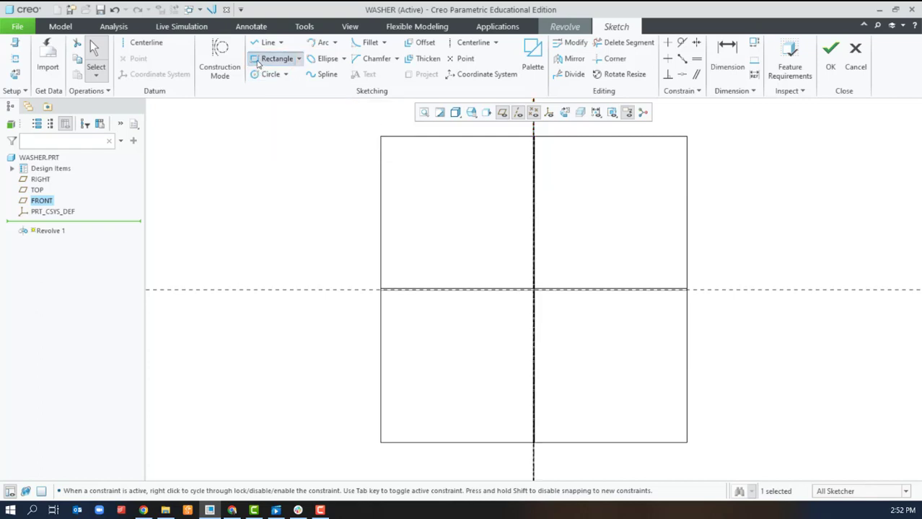
pyautogui.click(564, 290)
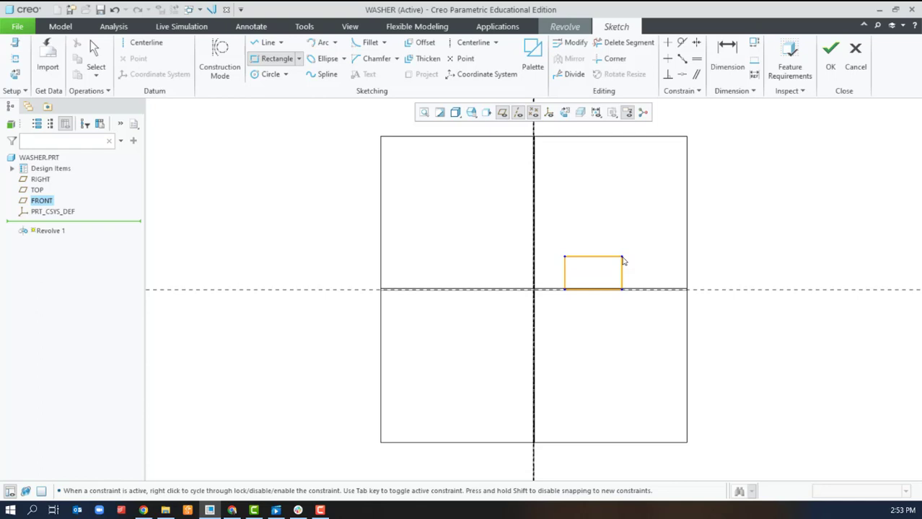
pyautogui.click(623, 258)
pyautogui.middleClick(660, 263)
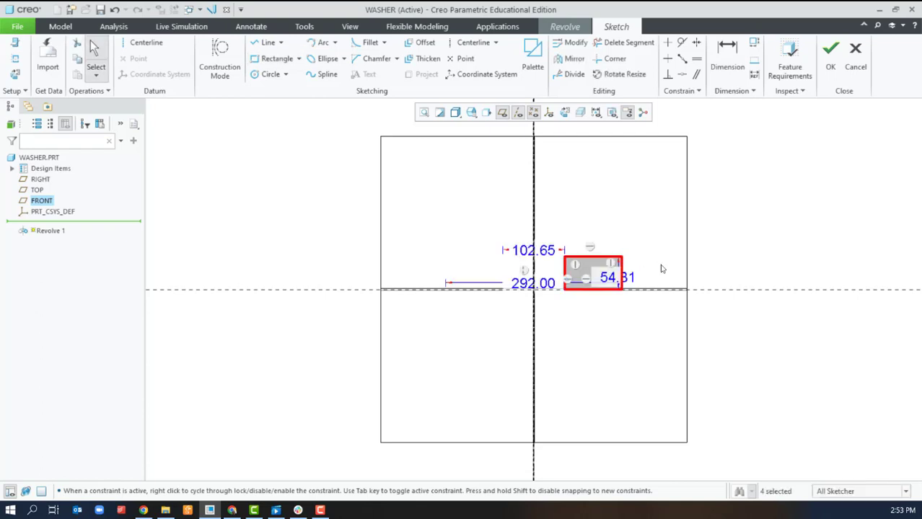
# Step: Set the rectangle's outer diameter to 2, its inner diameter to 1 and its height to 0.5
pyautogui.click(546, 285)
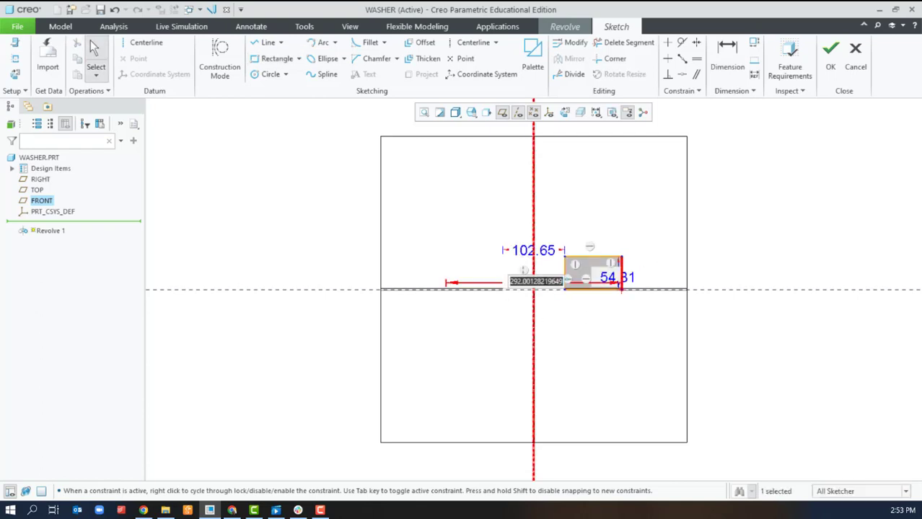
pyautogui.write('2')
pyautogui.press('Return')
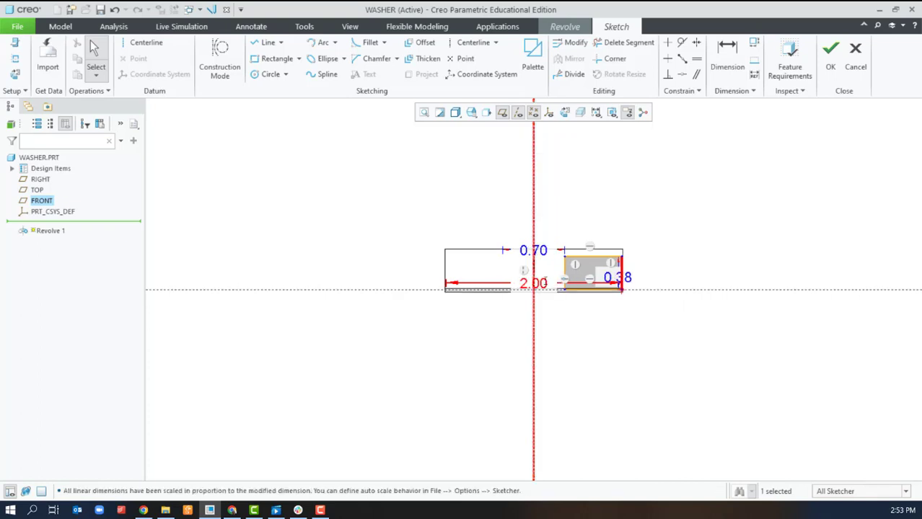
pyautogui.doubleClick(537, 250)
pyautogui.write('1.')
pyautogui.press('Return')
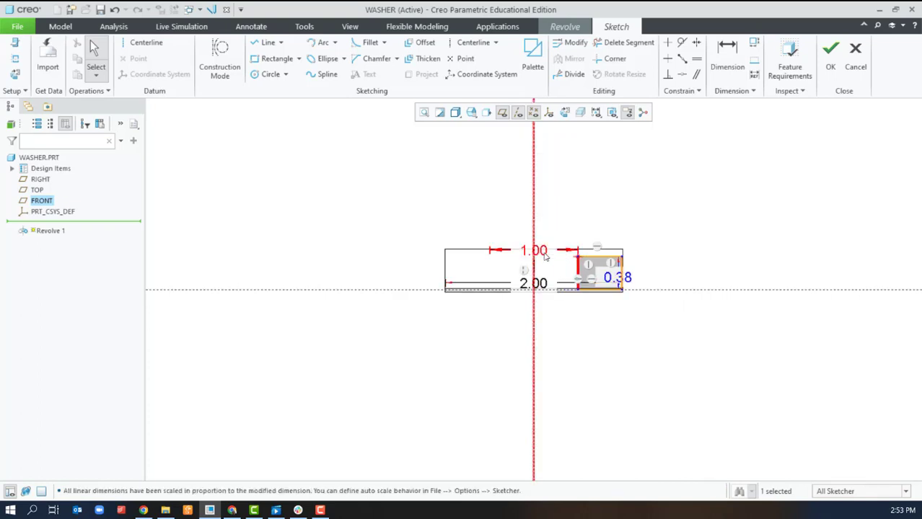
pyautogui.doubleClick(617, 281)
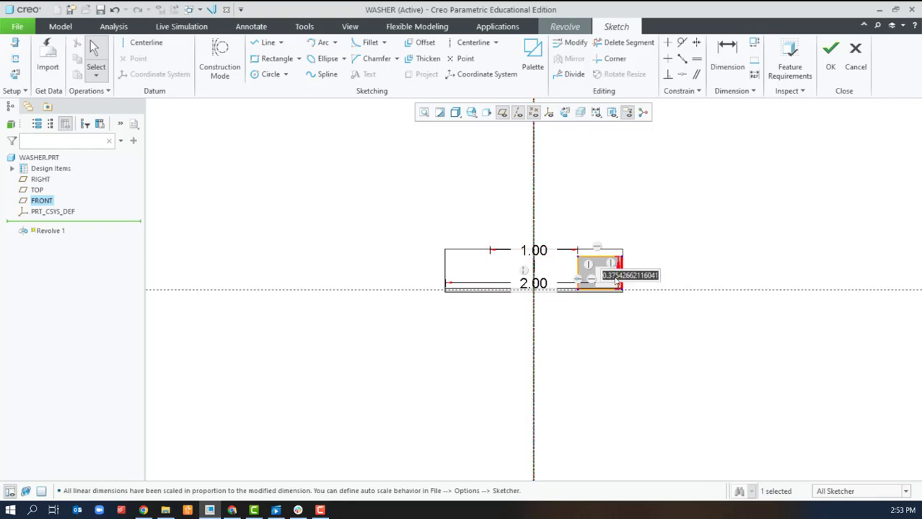
pyautogui.write('.5')
pyautogui.press('Return')
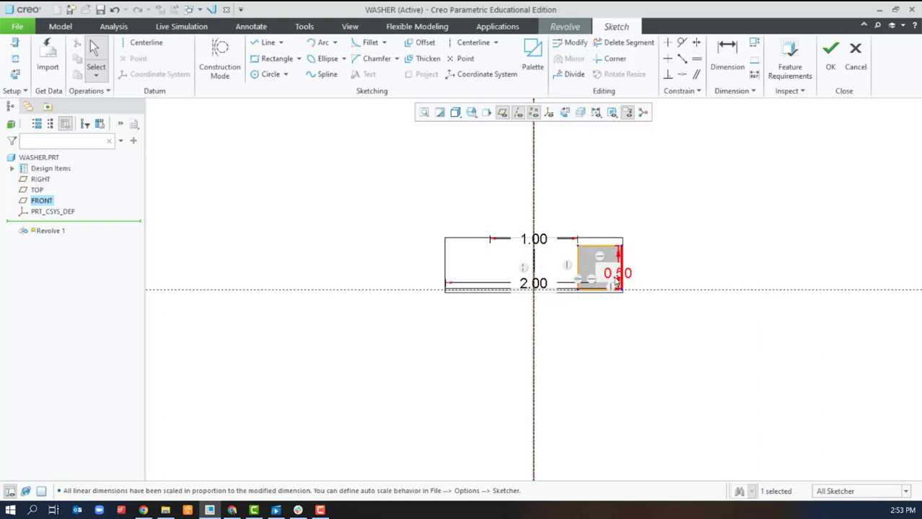
# Step: Refit the sketch, place the height dimension clear of the rectangle and hide the datum planes
pyautogui.click(424, 113)
pyautogui.moveTo(708, 310); pyautogui.dragTo(761, 302)
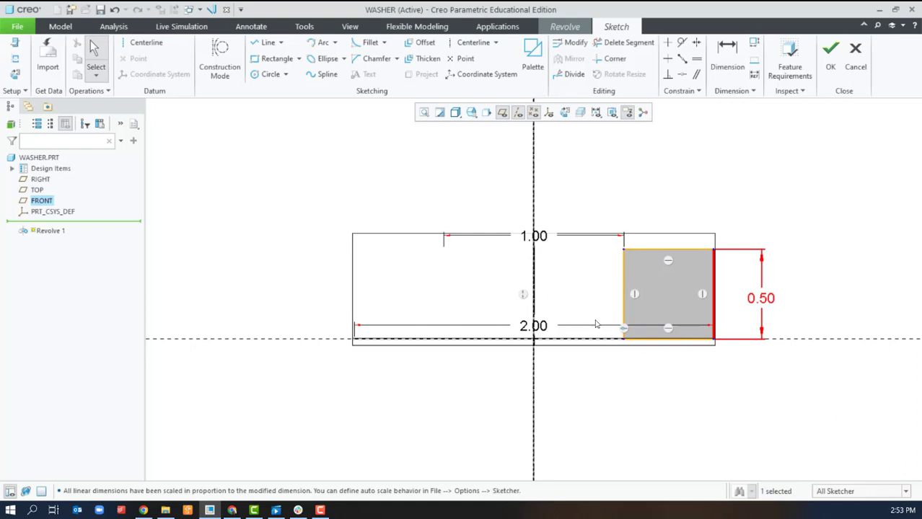
pyautogui.click(502, 113)
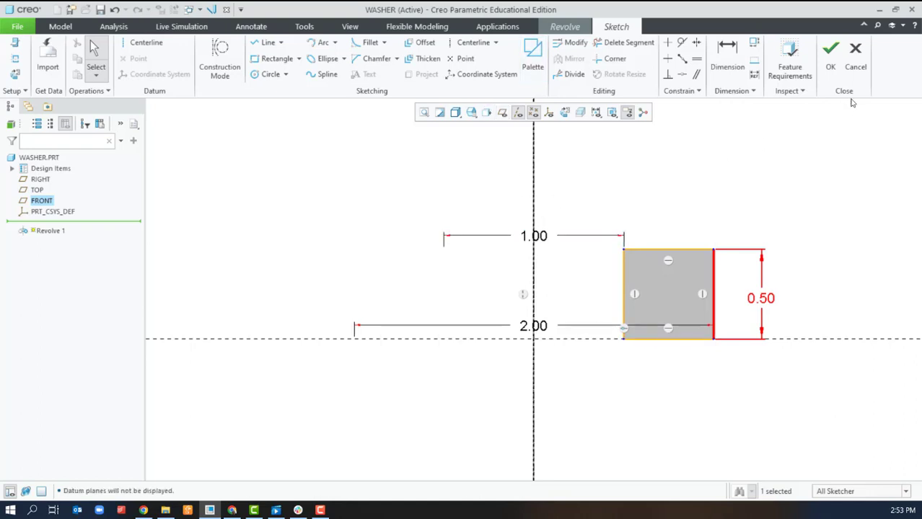
# Step: Finish the sketch and complete the 360° revolve into a washer with a centre hole
pyautogui.click(830, 49)
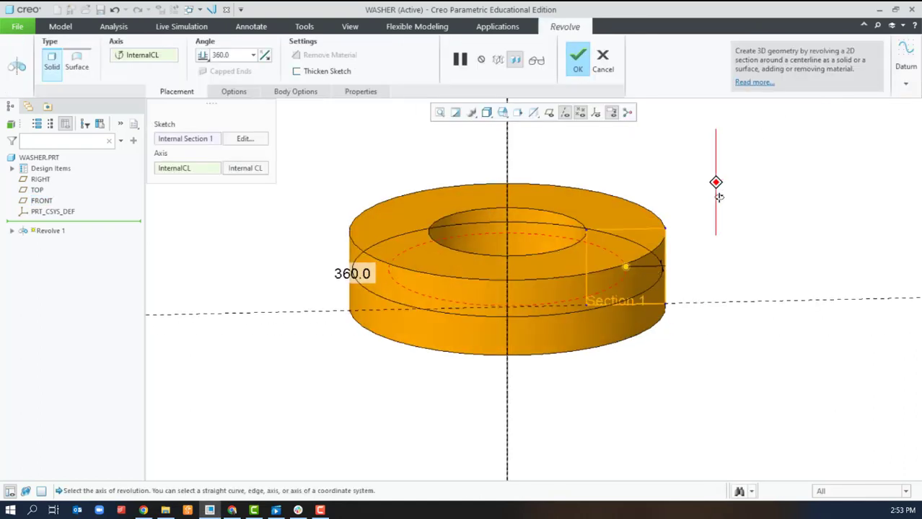
pyautogui.click(576, 57)
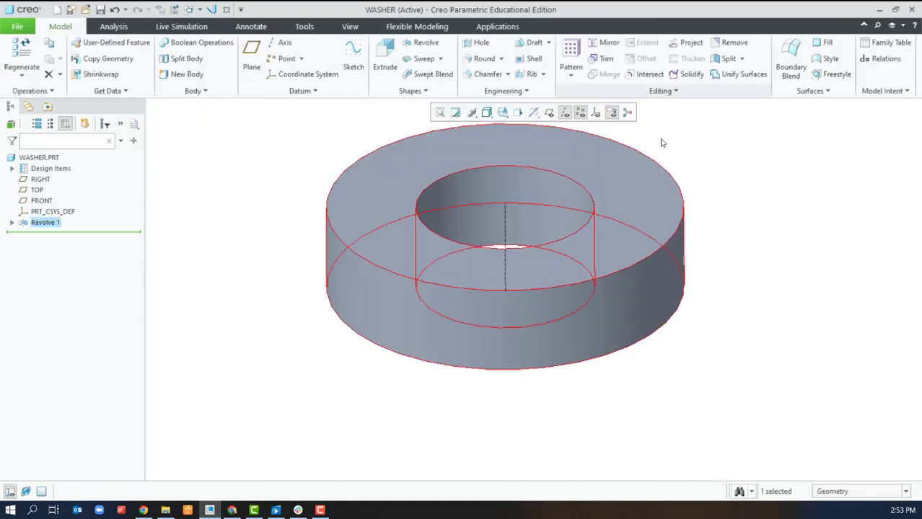
pyautogui.moveTo(661, 145); pyautogui.dragTo(718, 197, button='middle')
pyautogui.click(717, 202)
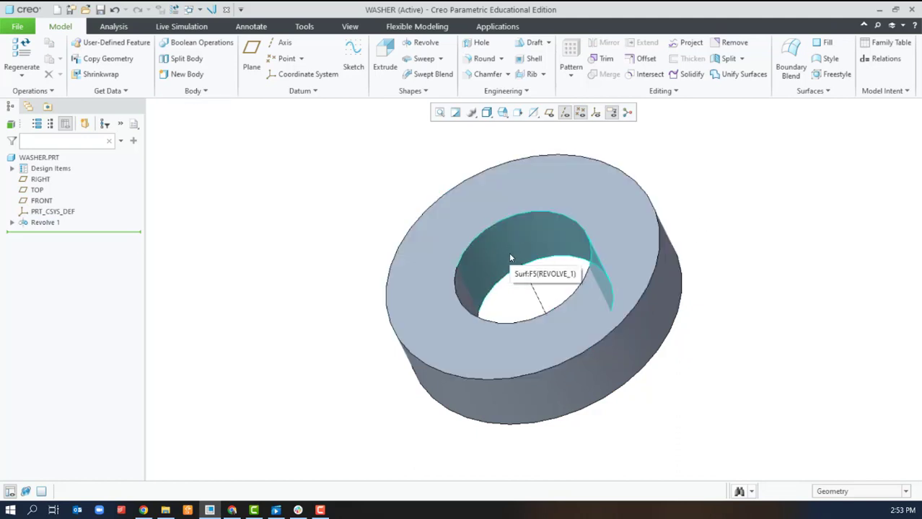
# Step: Delete the washer's Revolve feature from the part
pyautogui.click(44, 223)
pyautogui.press('Delete')
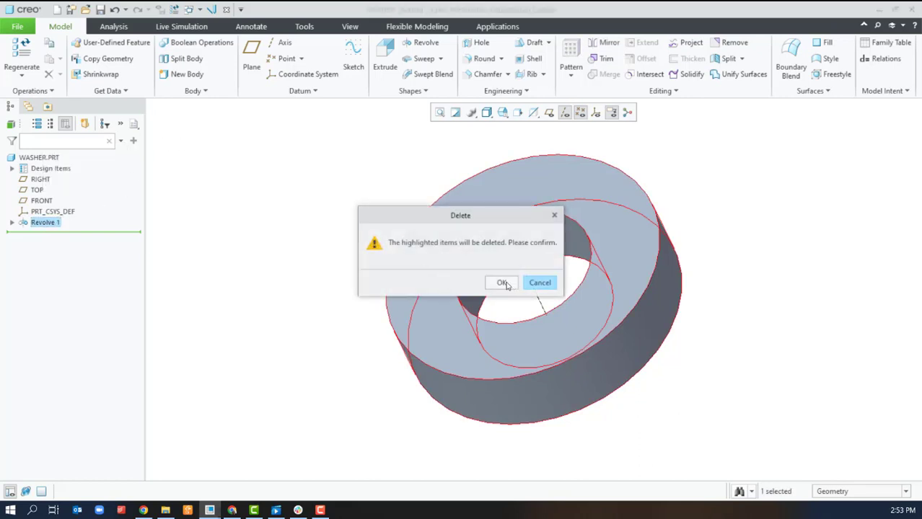
pyautogui.click(502, 282)
# Step: Start another Revolve sketch on the FRONT plane and place a datum centerline along the vertical reference
pyautogui.click(422, 42)
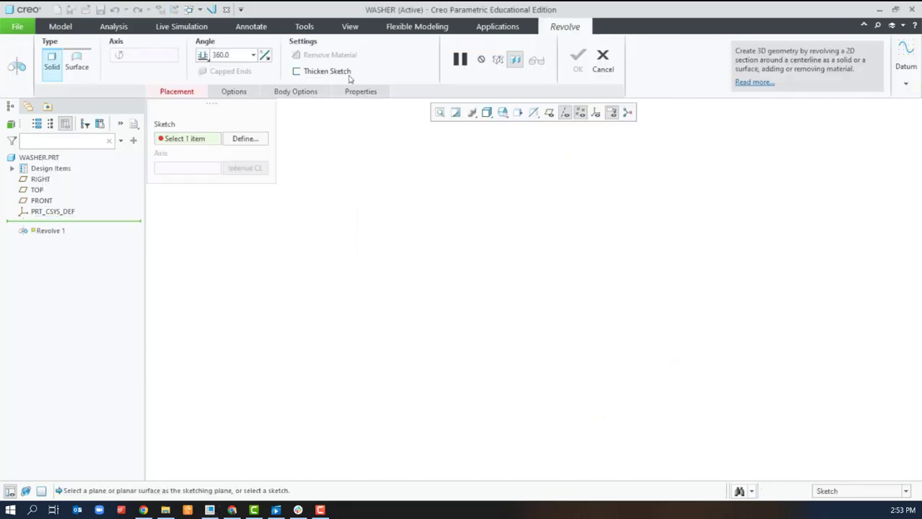
pyautogui.click(41, 201)
pyautogui.click(141, 42)
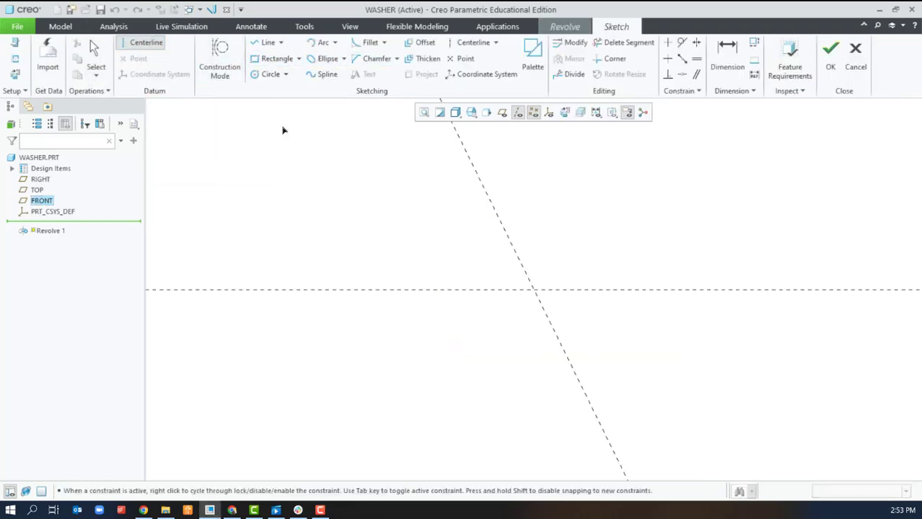
pyautogui.click(512, 248)
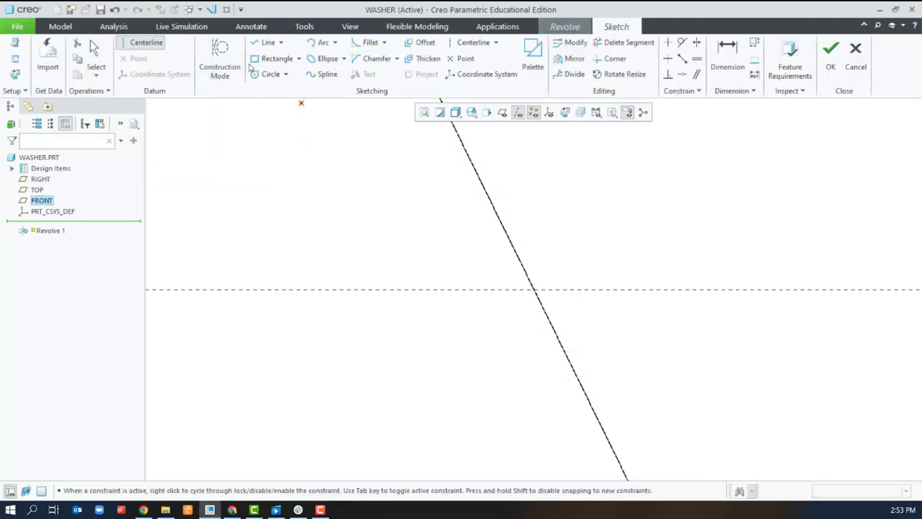
# Step: Sketch a rectangle from the origin with one side on the centerline, about 530 in diameter and 142 high
pyautogui.click(274, 58)
pyautogui.click(534, 289)
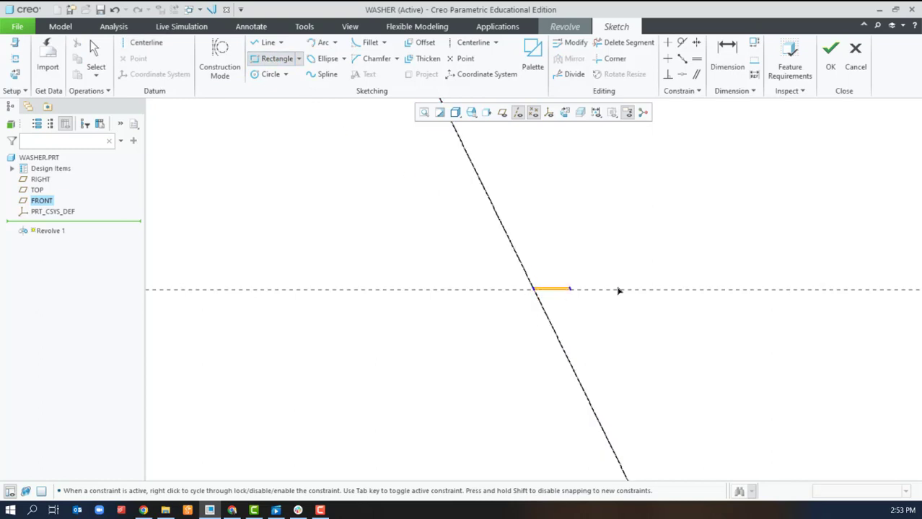
pyautogui.click(622, 252)
pyautogui.middleClick(633, 312)
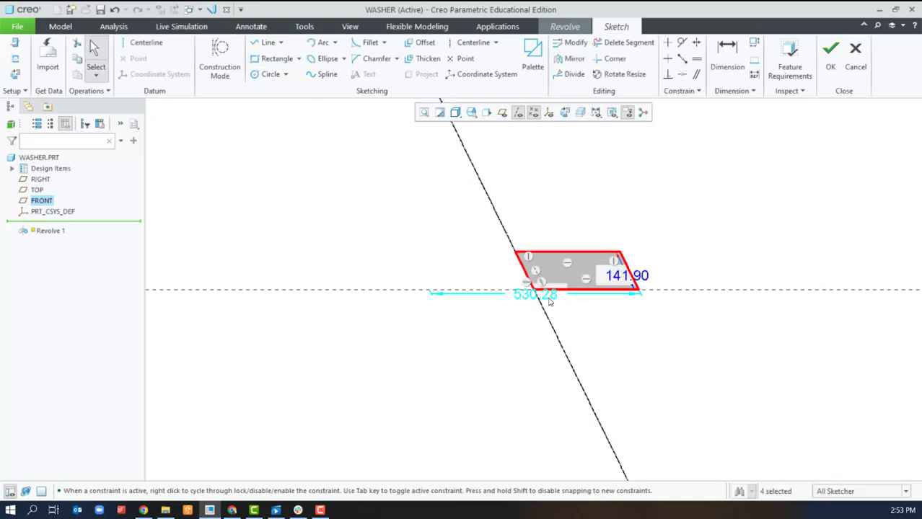
# Step: Place the diameter dimension below the rectangle, and set the diameter to 2 and the height to 0.5
pyautogui.moveTo(548, 302)
pyautogui.mouseDown()
pyautogui.moveTo(512, 326)
pyautogui.moveTo(588, 325)
pyautogui.mouseUp()
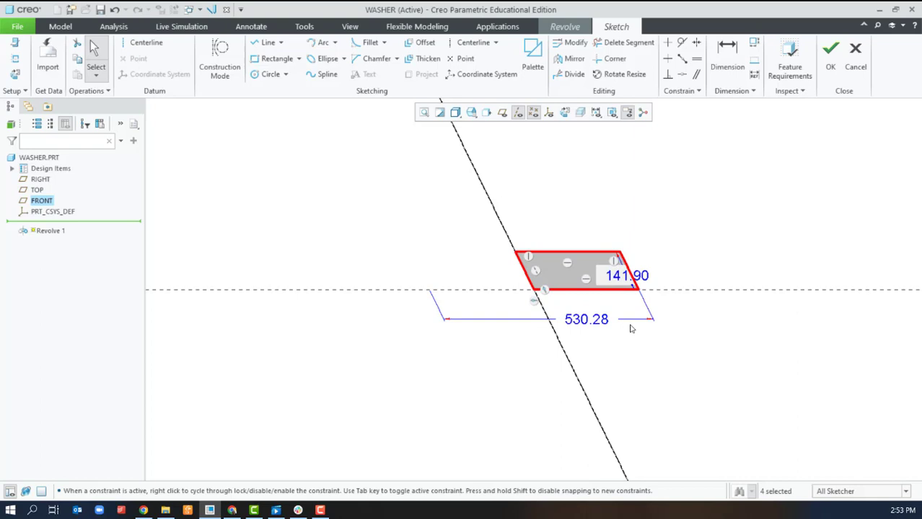
pyautogui.doubleClick(574, 318)
pyautogui.write('2')
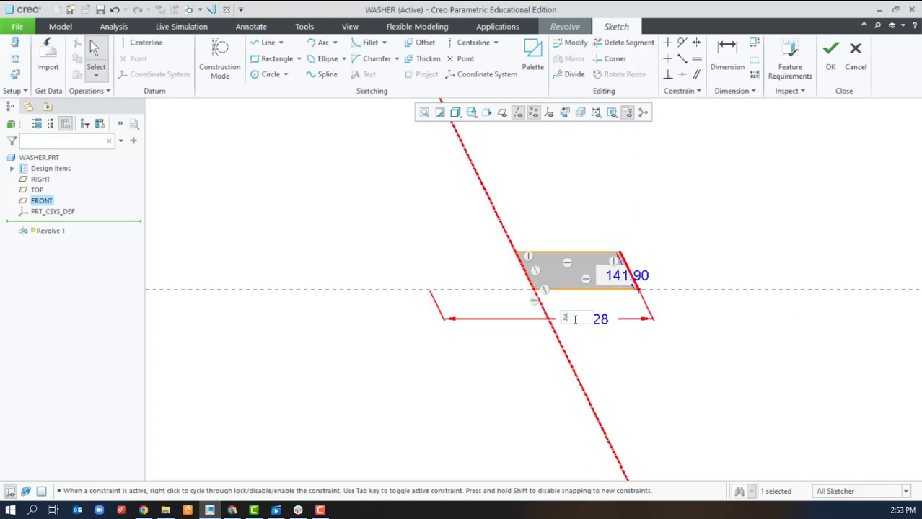
pyautogui.press('Return')
pyautogui.doubleClick(626, 275)
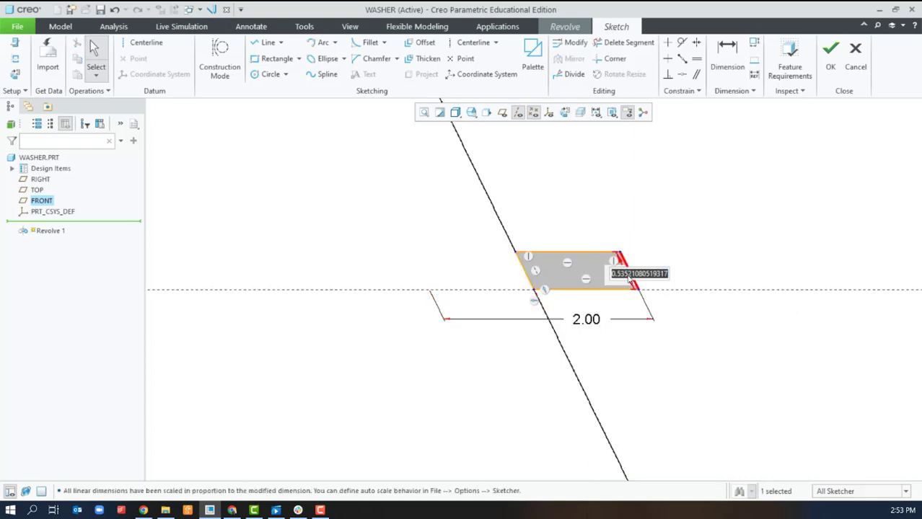
pyautogui.press('BackSpace')
pyautogui.write('.5')
pyautogui.press('Return')
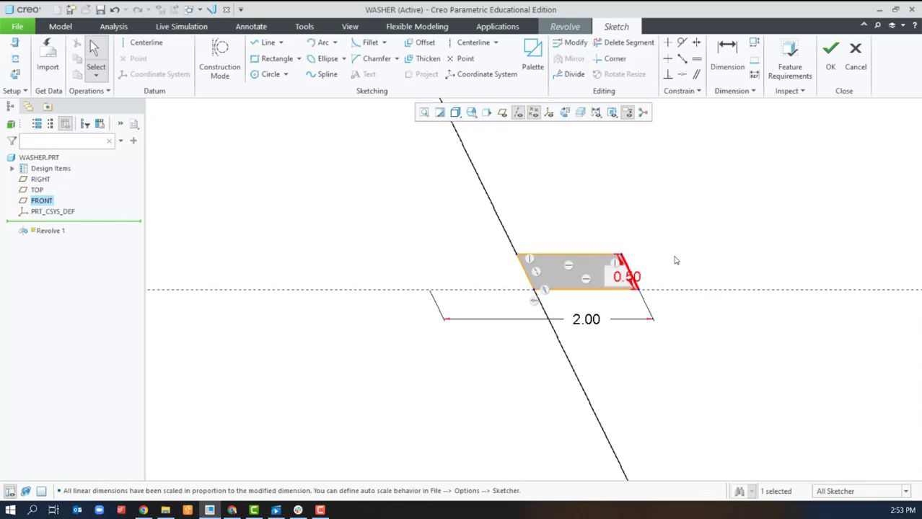
# Step: Finish the sketch and complete the 360° revolve into a solid disc
pyautogui.click(830, 57)
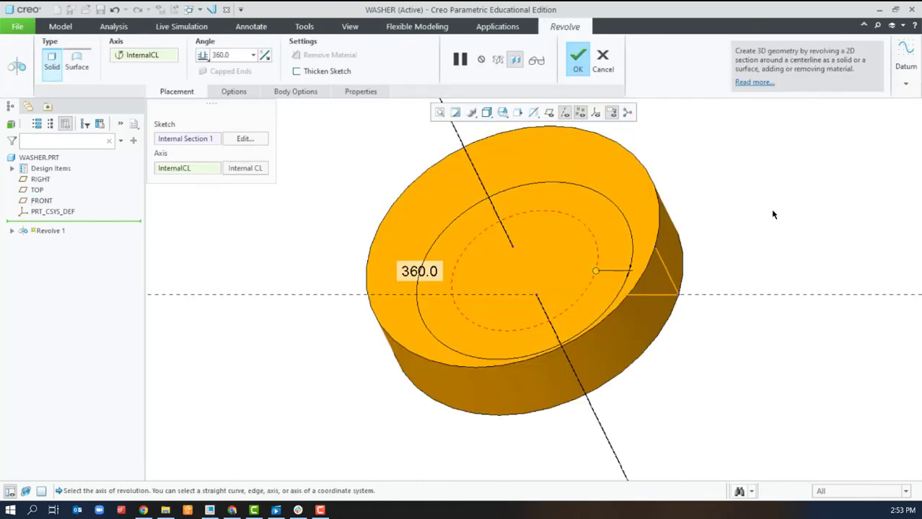
pyautogui.middleClick(711, 164)
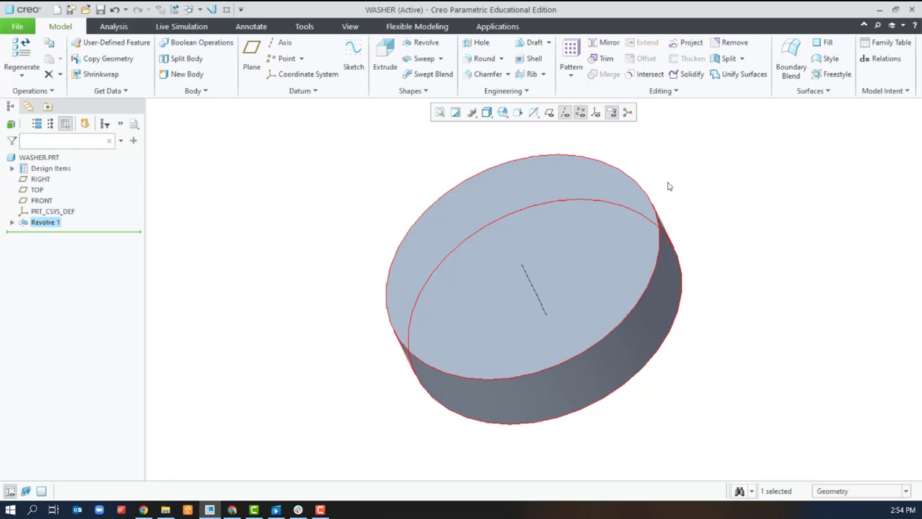
# Step: Undo the solid disc's Revolve feature
pyautogui.click(394, 207)
pyautogui.hotkey('ctrl', 'z')
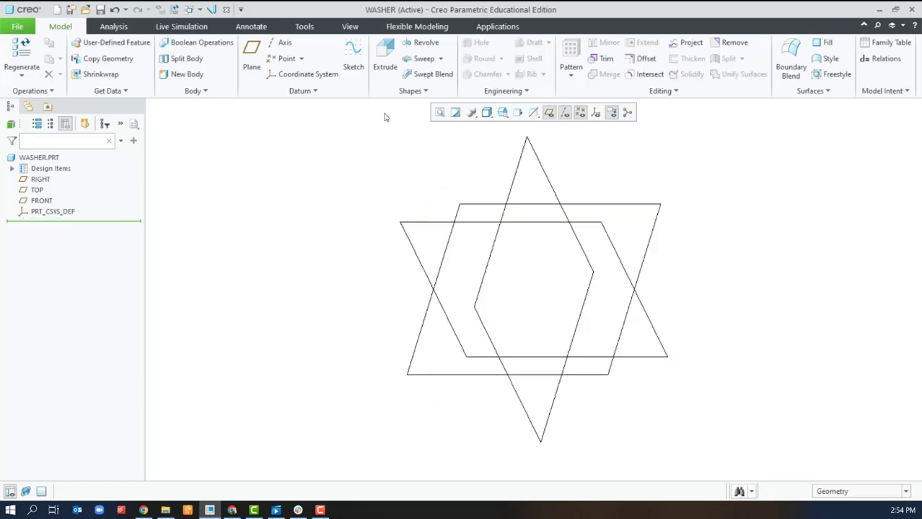
# Step: Start a Revolve with Thicken Sketch enabled and define its sketch on the FRONT plane with RIGHT as the reference
pyautogui.click(421, 45)
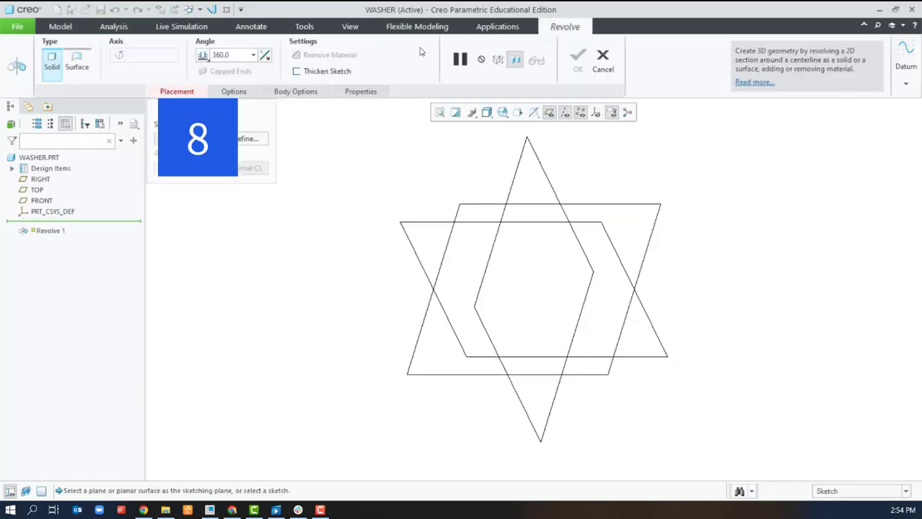
pyautogui.click(309, 73)
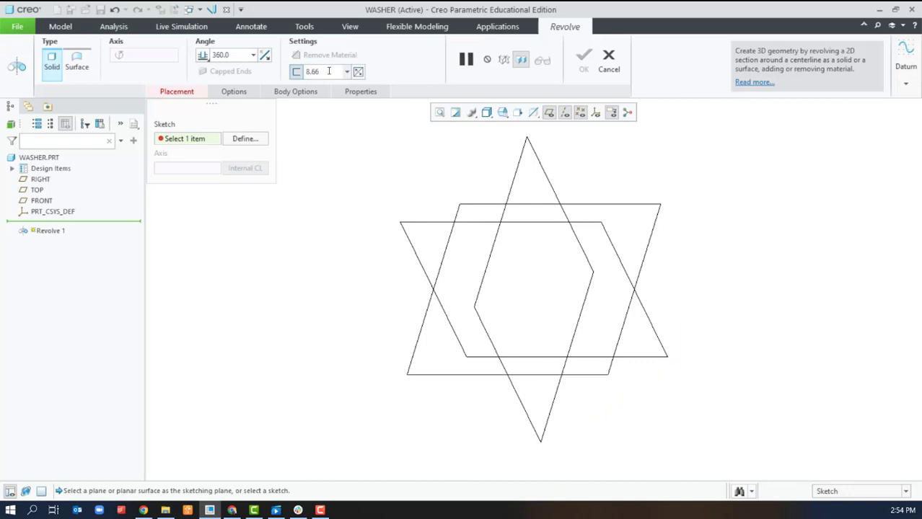
pyautogui.click(245, 138)
pyautogui.click(410, 221)
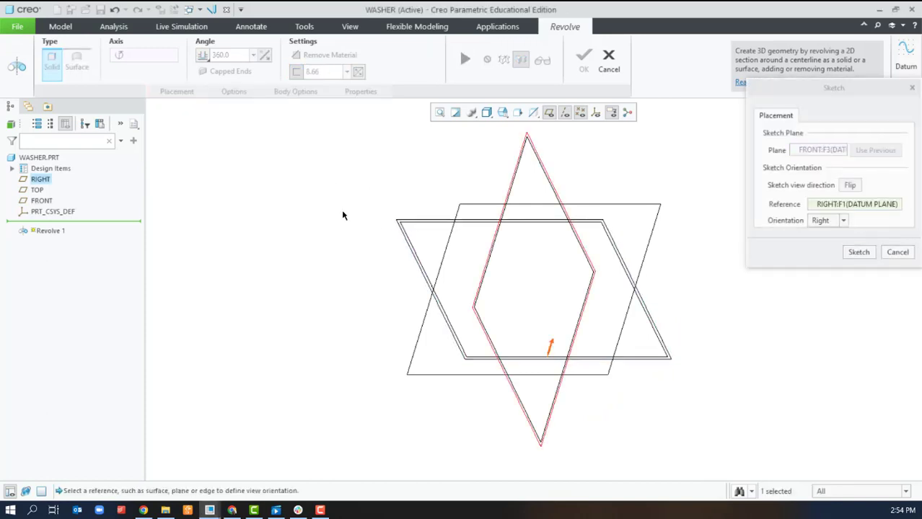
pyautogui.click(858, 252)
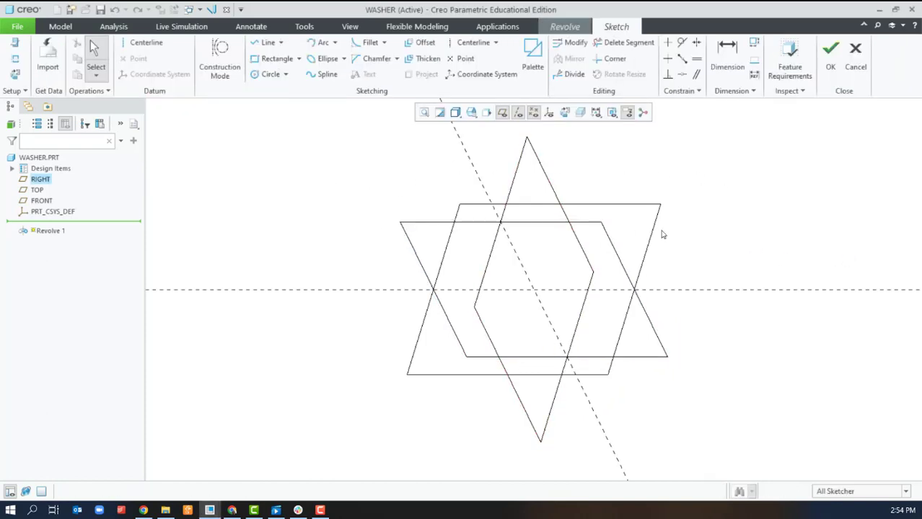
# Step: Add a datum centerline along the sketch's vertical reference as the axis of revolution
pyautogui.click(144, 43)
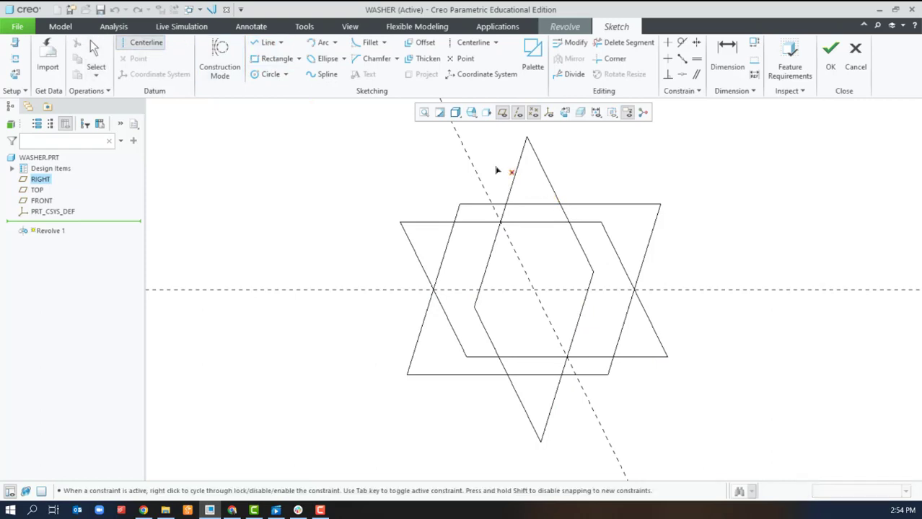
pyautogui.click(474, 167)
pyautogui.click(514, 257)
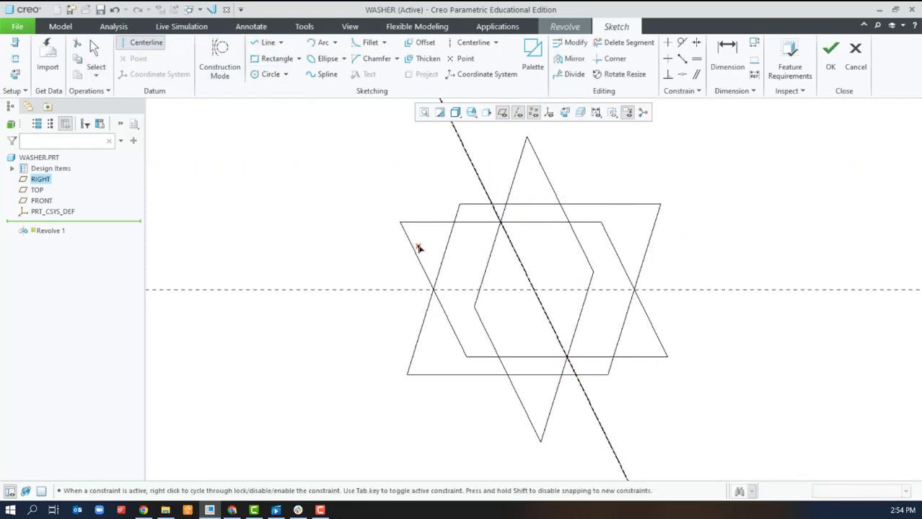
pyautogui.middleClick(419, 245)
# Step: Sketch a vertical line up from the horizontal reference, about 117 long and about 350 in diameter around the centerline
pyautogui.click(266, 42)
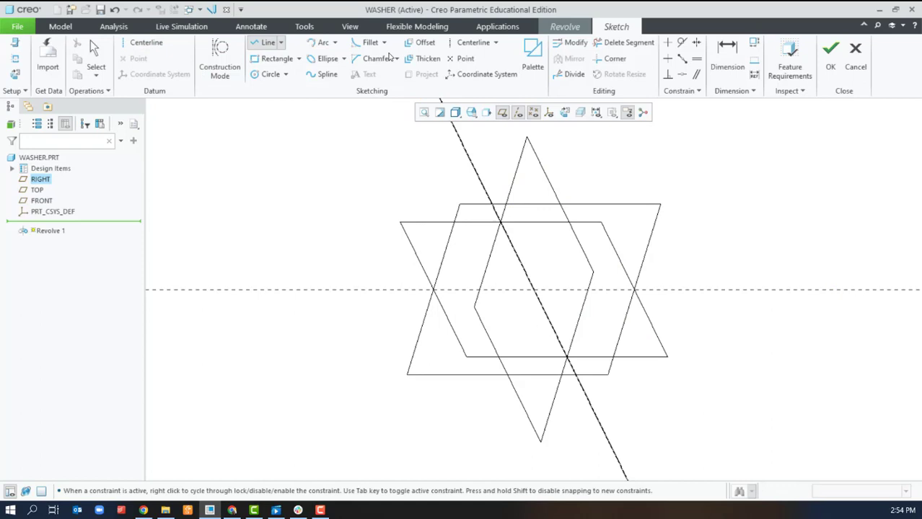
pyautogui.click(603, 290)
pyautogui.click(588, 258)
pyautogui.middleClick(675, 243)
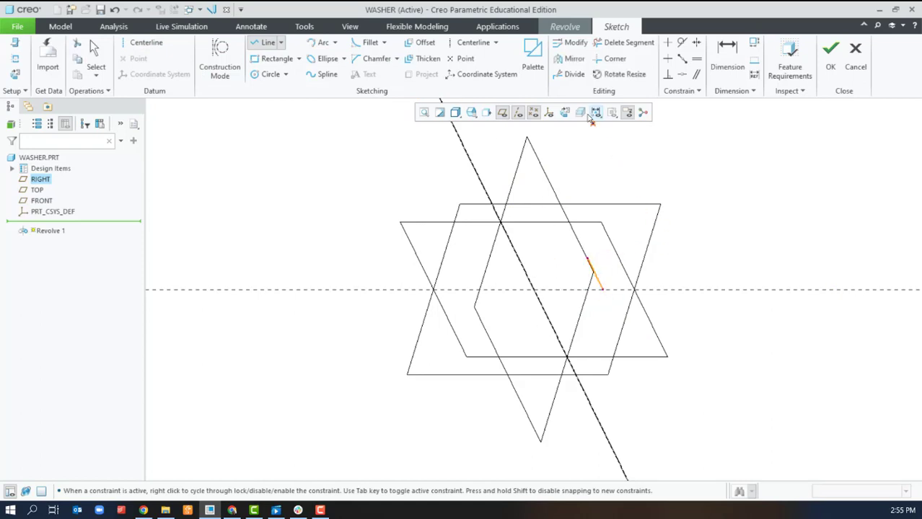
pyautogui.click(564, 113)
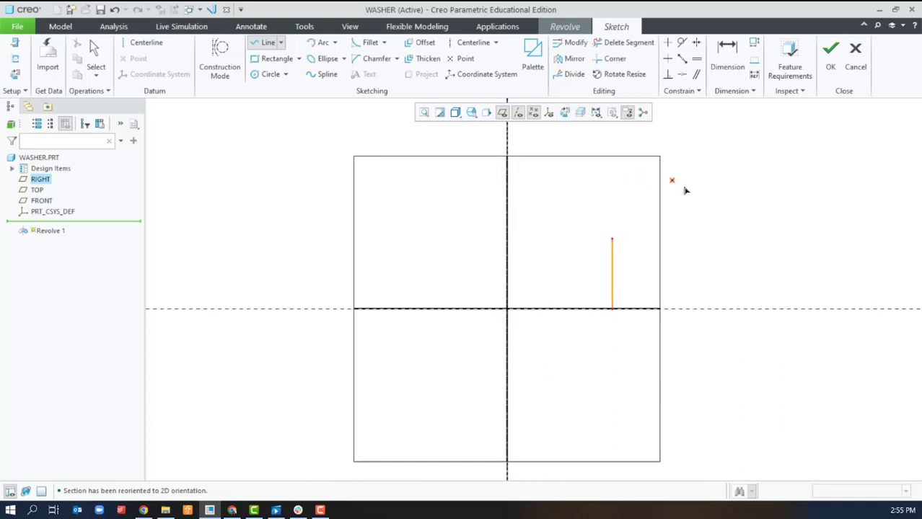
pyautogui.middleClick(656, 249)
# Step: Set the line's diameter around the centerline to 2 and its height to 0.5
pyautogui.doubleClick(522, 319)
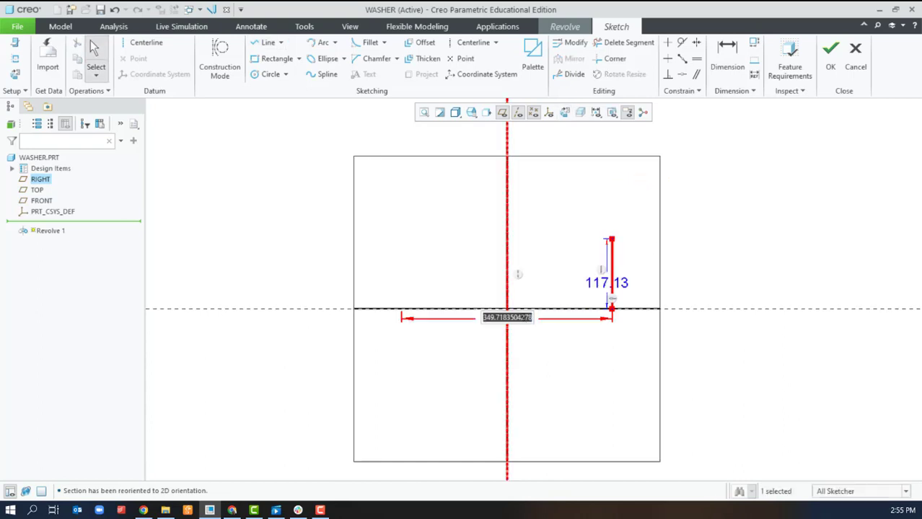
pyautogui.write('2')
pyautogui.press('Return')
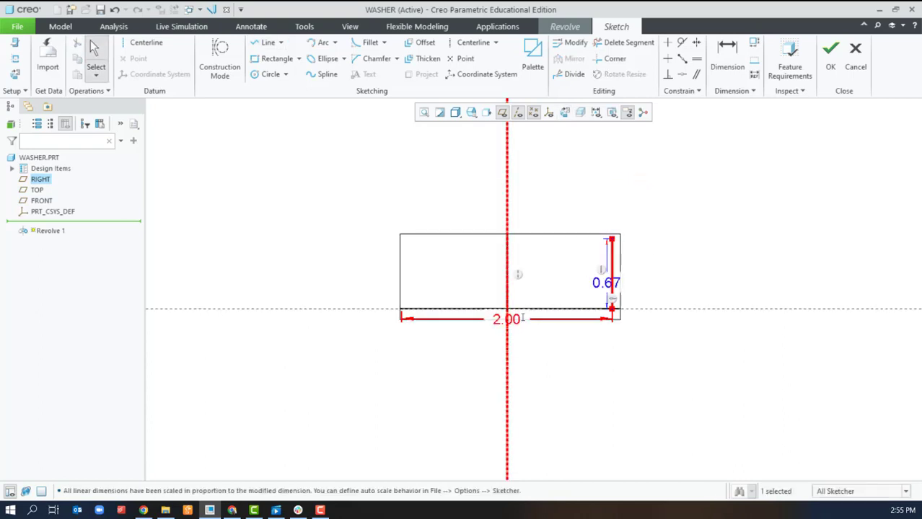
pyautogui.doubleClick(604, 285)
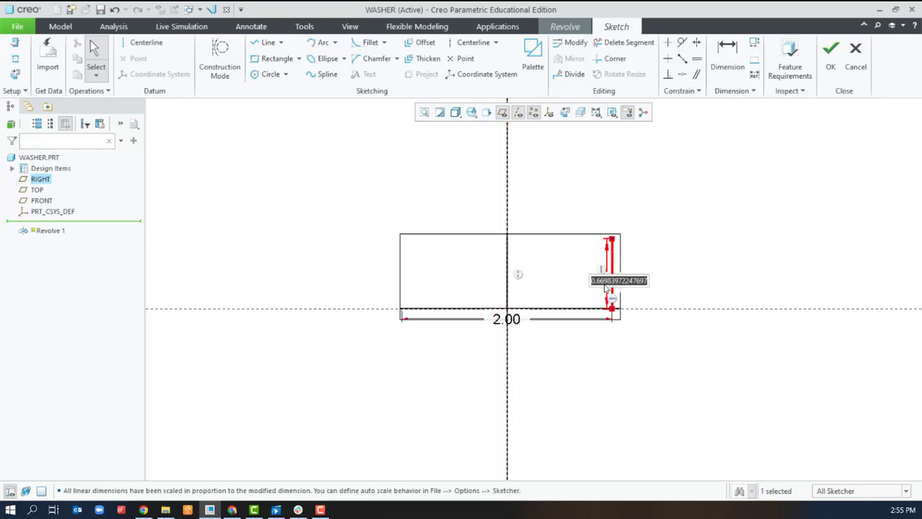
pyautogui.write('0.5')
pyautogui.press('Return')
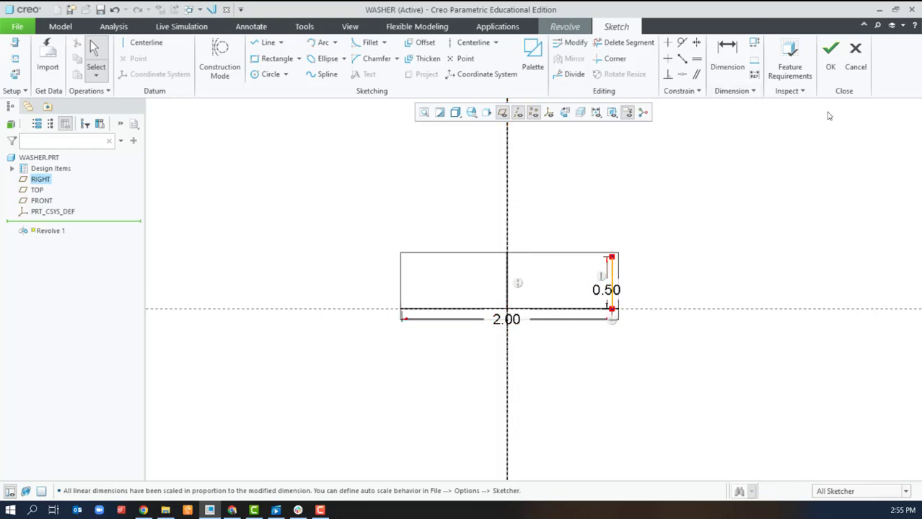
# Step: Finish the sketch, set the thickness to 0.5 towards the axis, and complete the 360° thickened revolve
pyautogui.click(831, 53)
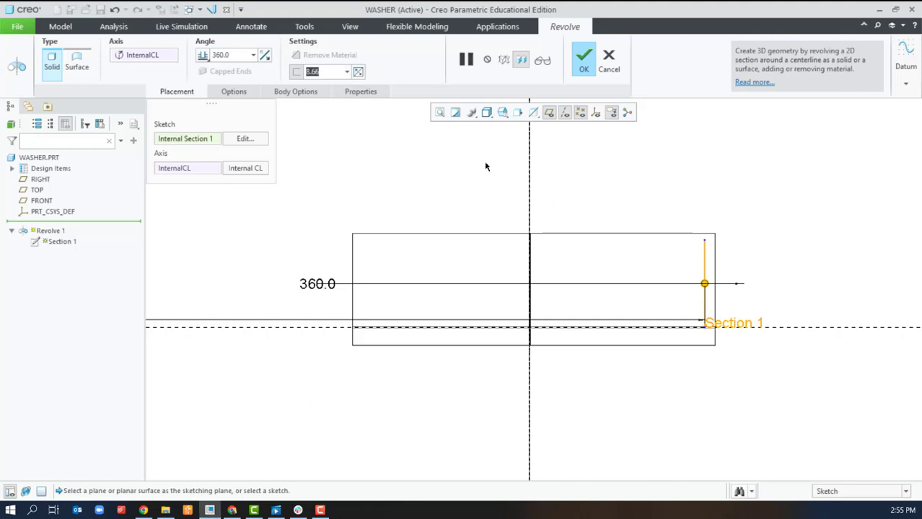
pyautogui.press('BackSpace')
pyautogui.write('.5')
pyautogui.press('Return')
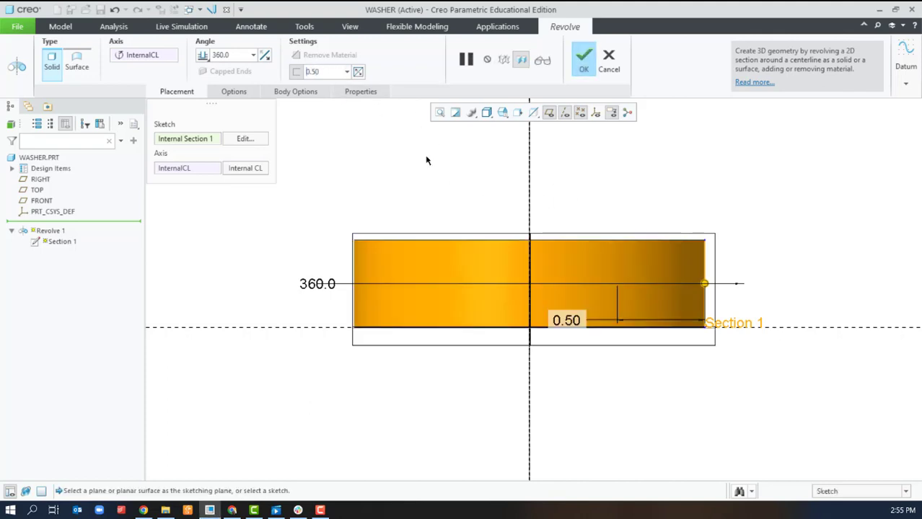
pyautogui.hotkey('ctrl', 'd')
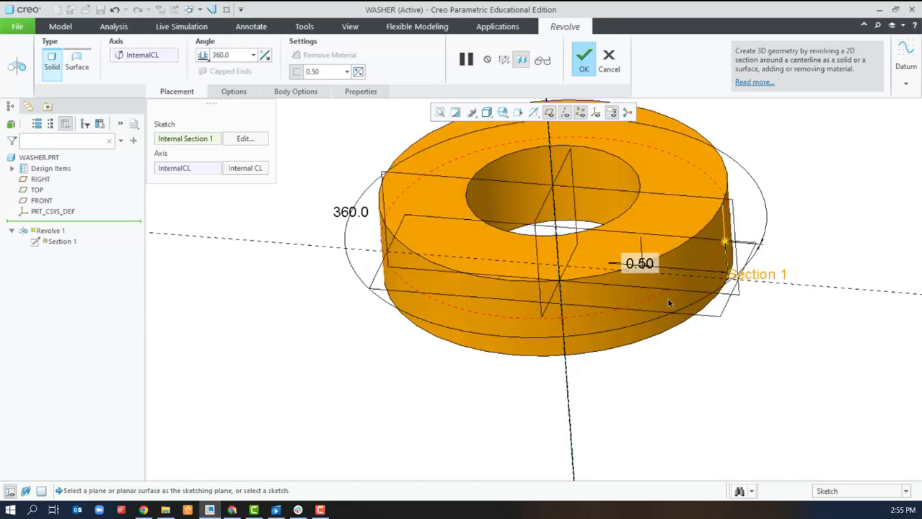
pyautogui.scroll(-2, 669, 303)
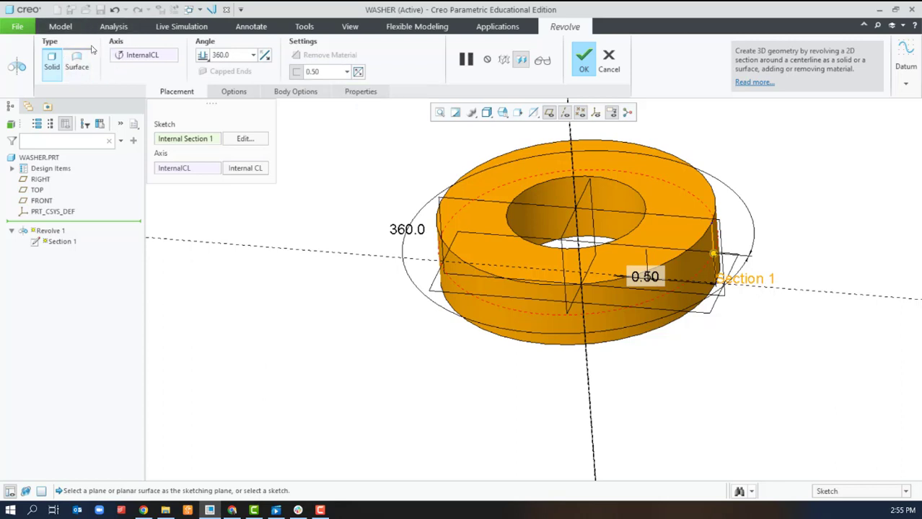
pyautogui.click(584, 62)
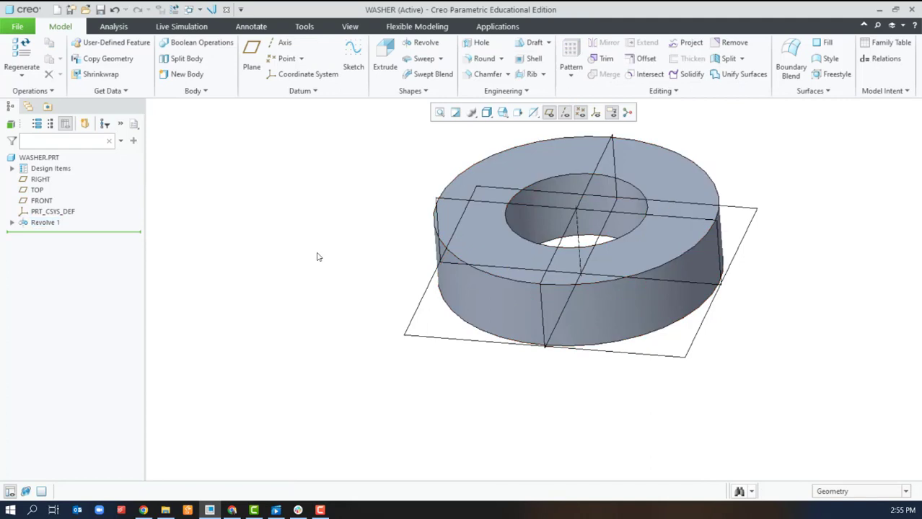
# Step: Undo the thickened washer's Revolve feature
pyautogui.hotkey('ctrl', 'z')
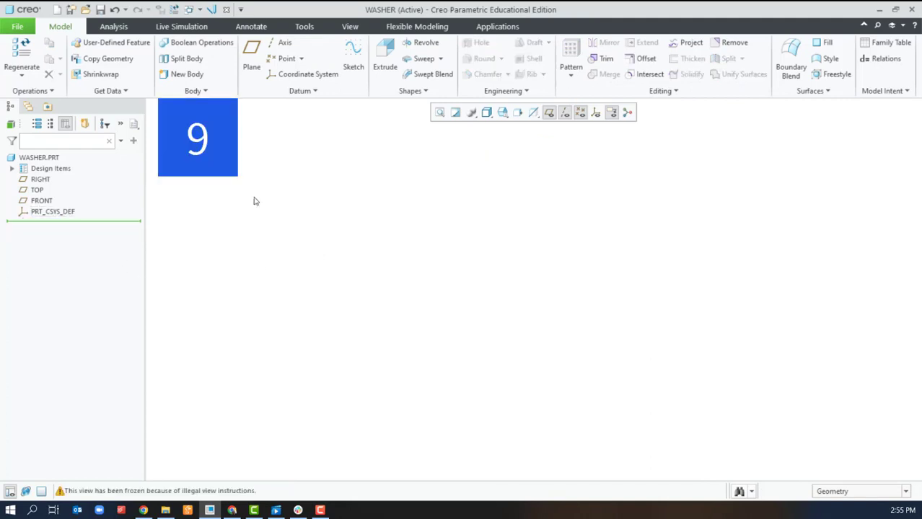
# Step: Start a new Revolve sketch on the FRONT plane and add a datum centerline along the vertical reference
pyautogui.click(426, 43)
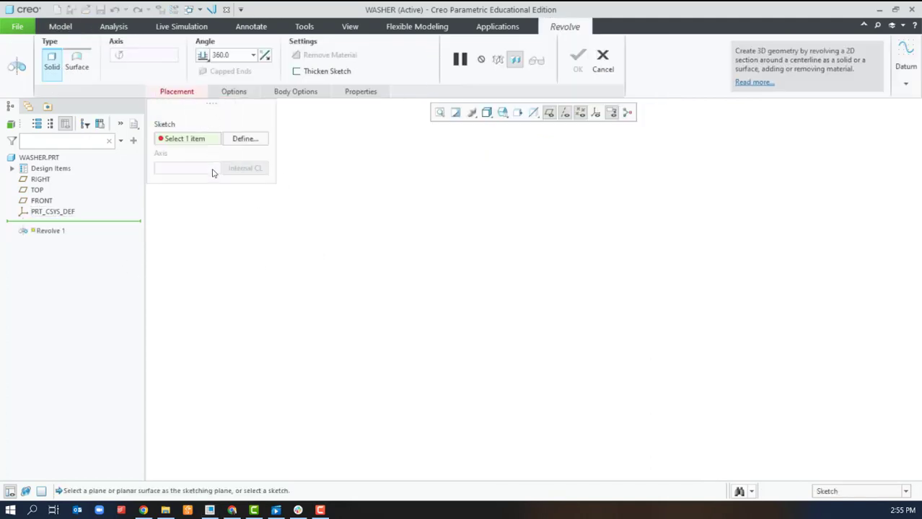
pyautogui.click(58, 201)
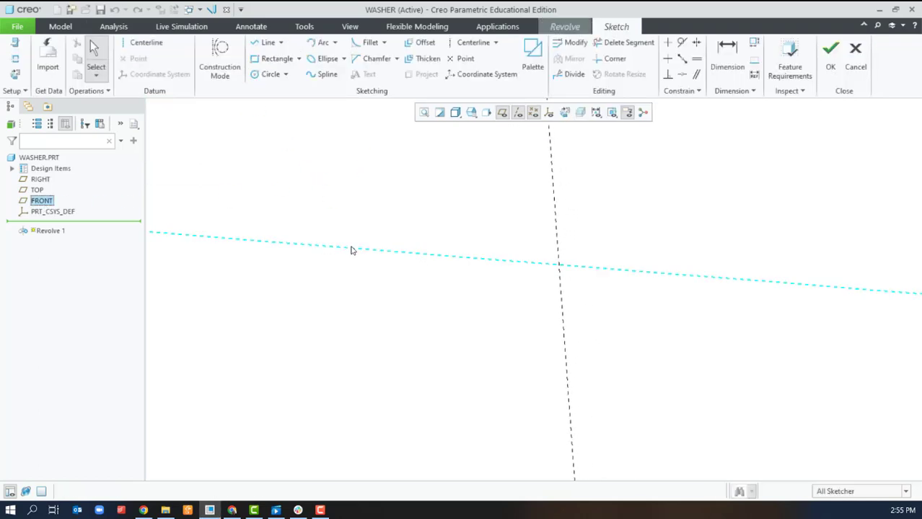
pyautogui.click(549, 113)
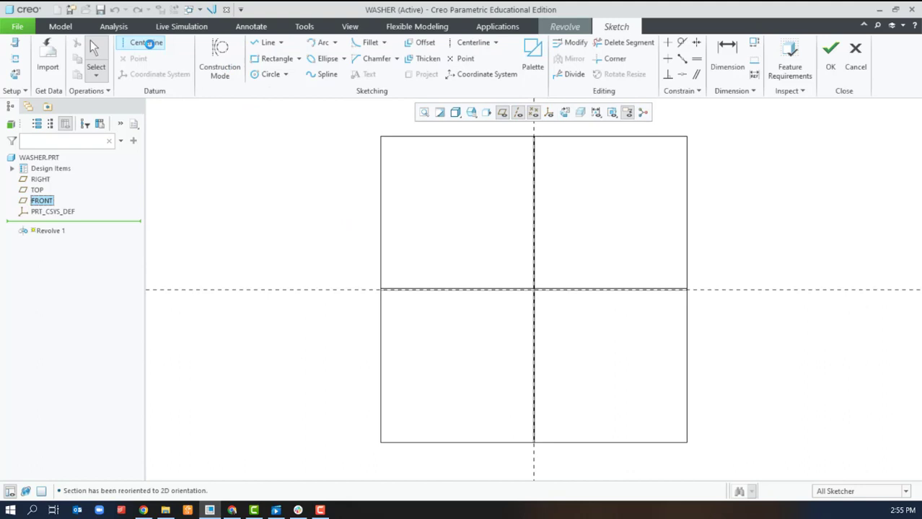
pyautogui.click(140, 41)
pyautogui.click(533, 215)
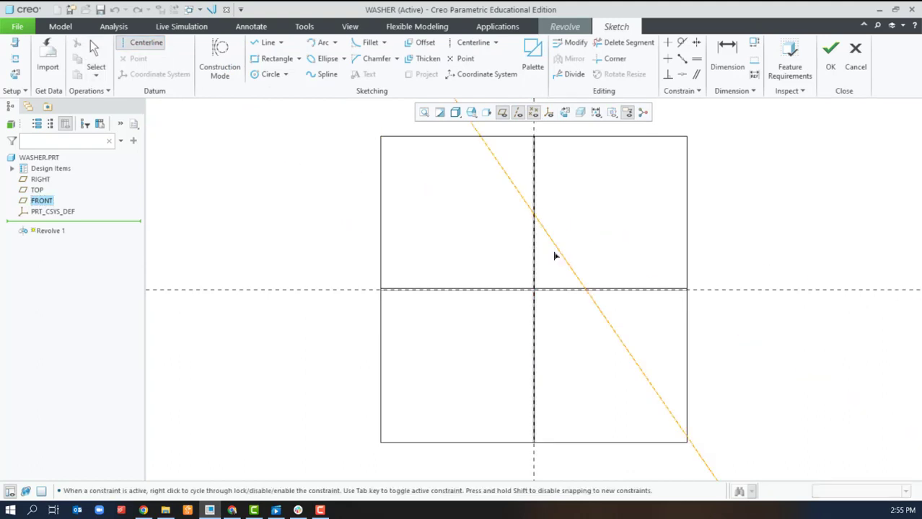
pyautogui.click(534, 261)
pyautogui.middleClick(614, 238)
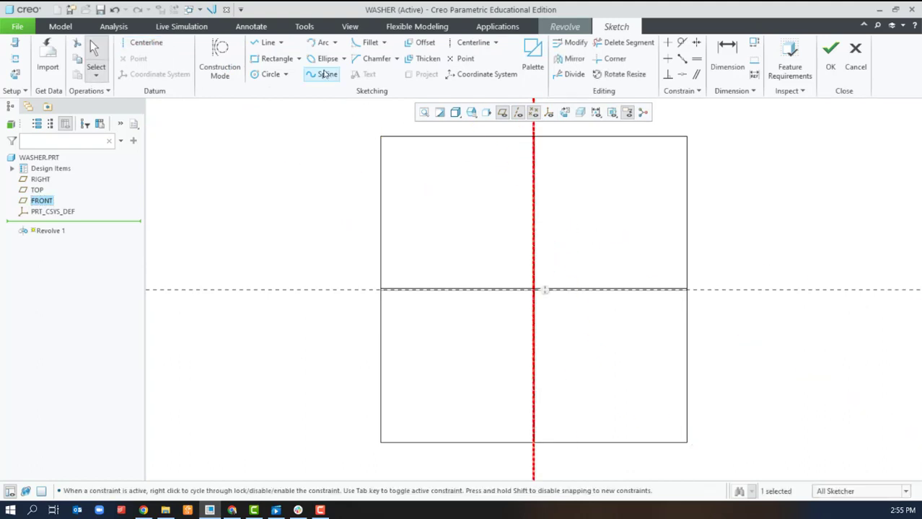
# Step: Sketch a vertical line up from the horizontal reference, about 91 long and about 156 in diameter around the centerline
pyautogui.click(281, 42)
pyautogui.click(264, 61)
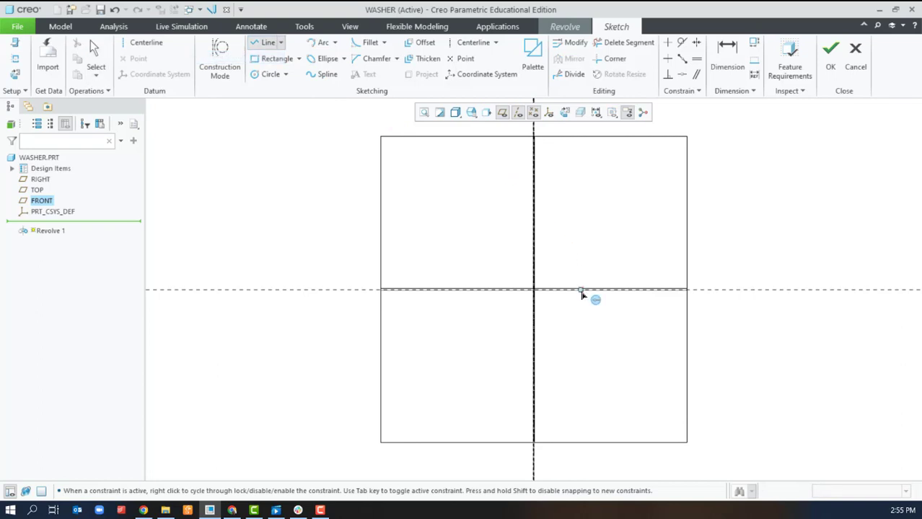
pyautogui.click(581, 289)
pyautogui.click(581, 235)
pyautogui.middleClick(641, 239)
pyautogui.middleClick(624, 251)
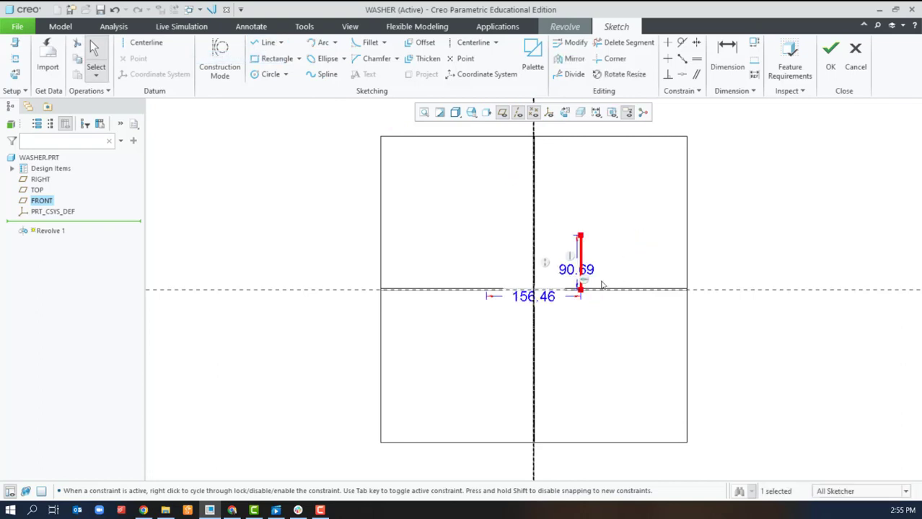
# Step: Set the line's height to 0.5 and its diameter around the centerline to 1
pyautogui.write('0.5')
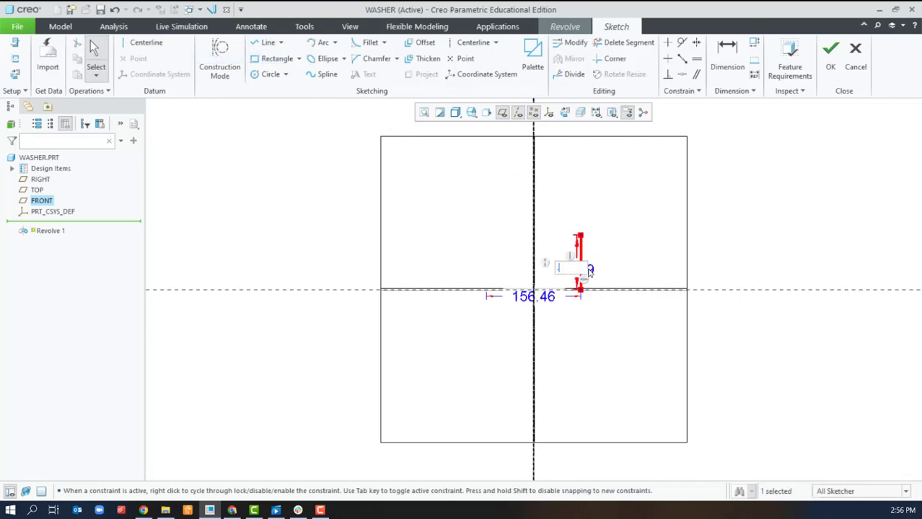
pyautogui.press('Return')
pyautogui.doubleClick(544, 303)
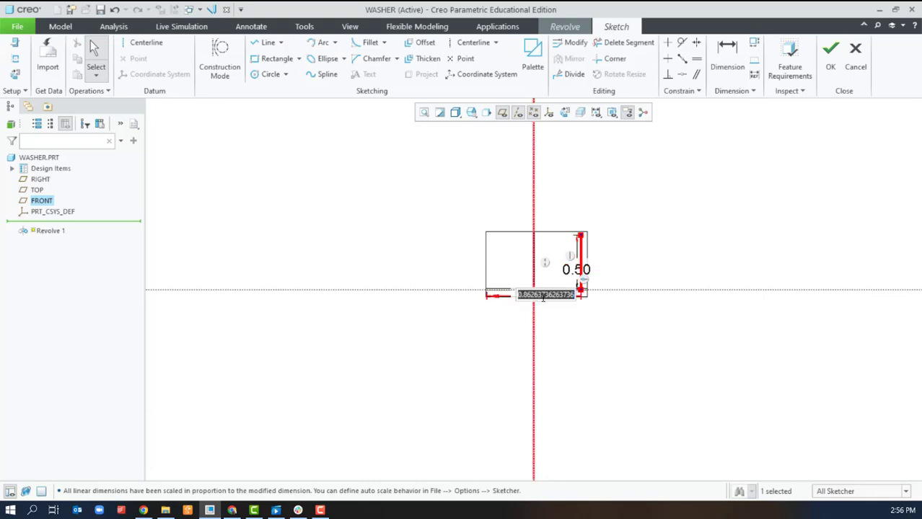
pyautogui.write('1')
pyautogui.press('Return')
# Step: Move the height dimension to the right of the profile and the diameter dimension below it
pyautogui.click(584, 327)
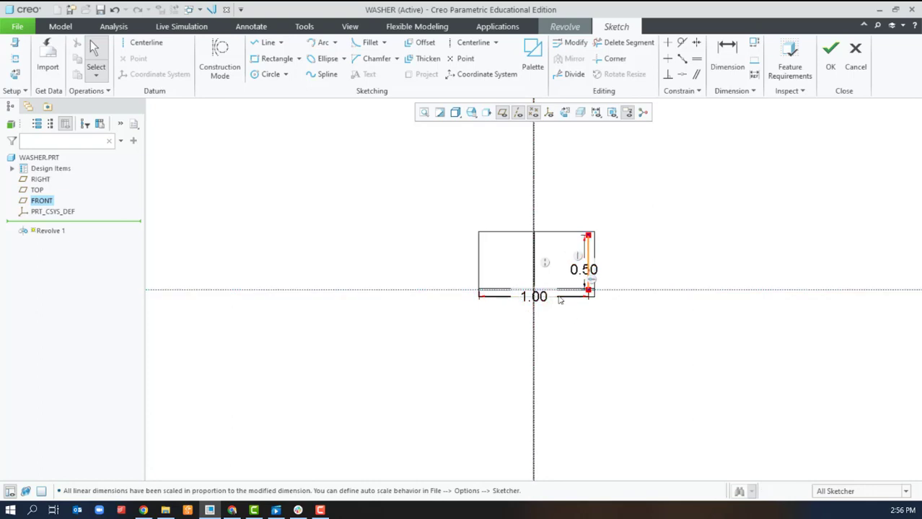
pyautogui.moveTo(600, 267); pyautogui.dragTo(654, 267)
pyautogui.moveTo(537, 296); pyautogui.dragTo(559, 328)
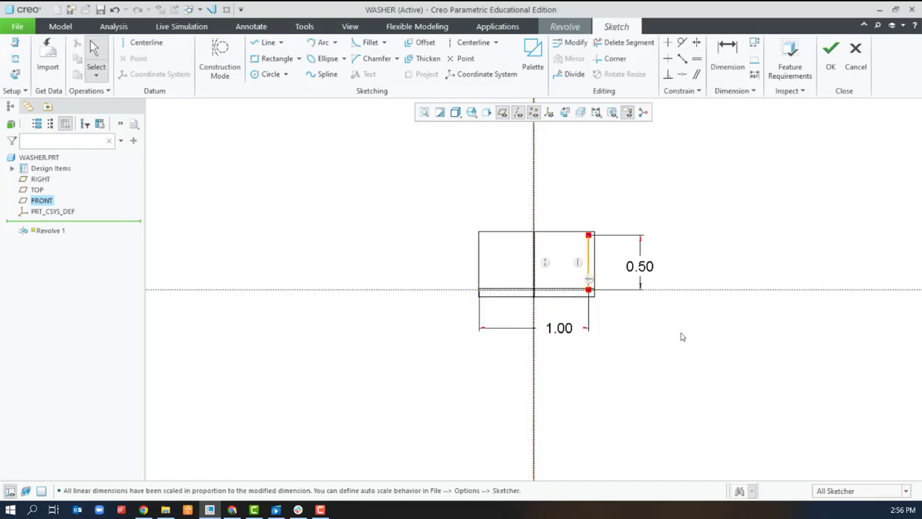
# Step: Finish the open sketch, accept the switch to a surface, and change the revolve type back to solid
pyautogui.click(830, 61)
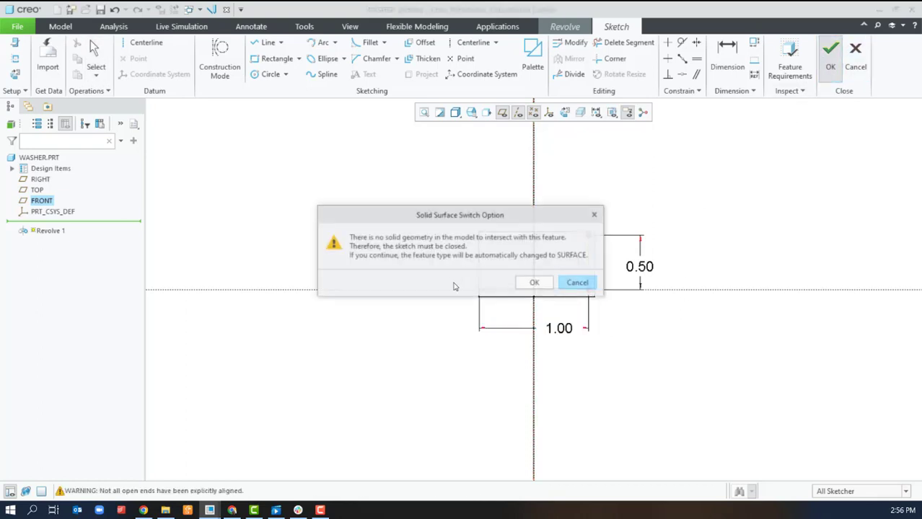
pyautogui.click(538, 286)
pyautogui.click(54, 63)
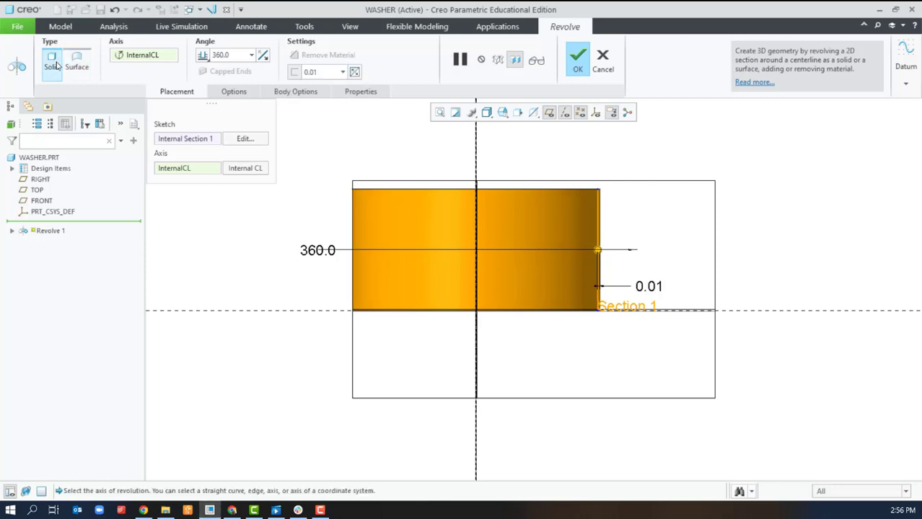
# Step: Set the revolve's sketch thickness to 0.5 and flip the thickness to the inner side of the sketched line
pyautogui.doubleClick(324, 69)
pyautogui.write('0.5')
pyautogui.press('Return')
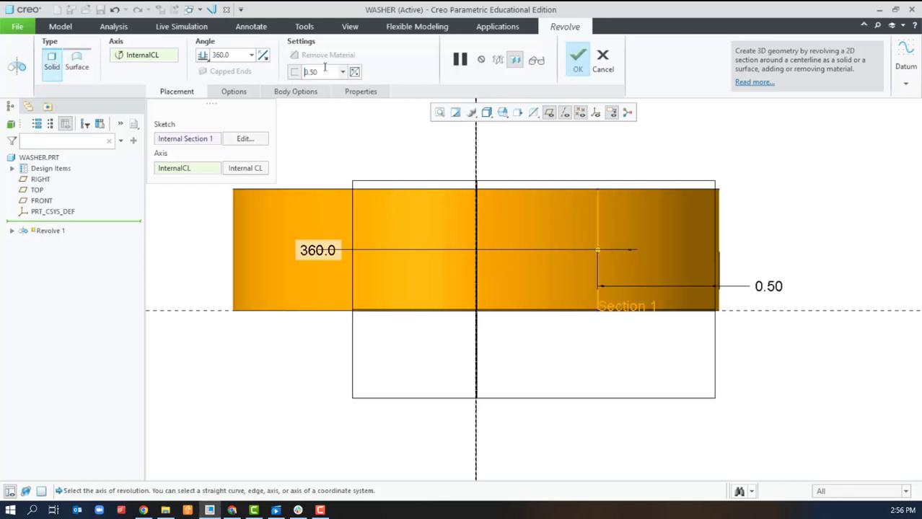
pyautogui.hotkey('ctrl', 'd')
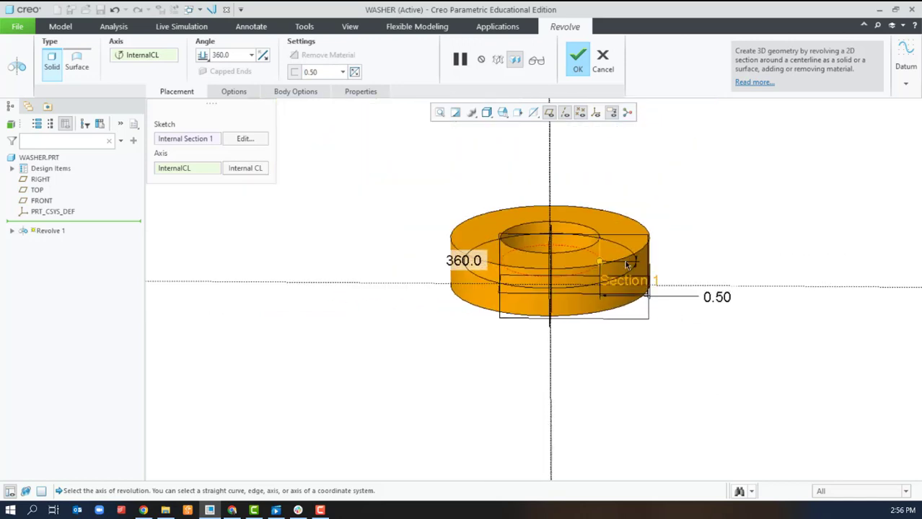
pyautogui.click(354, 72)
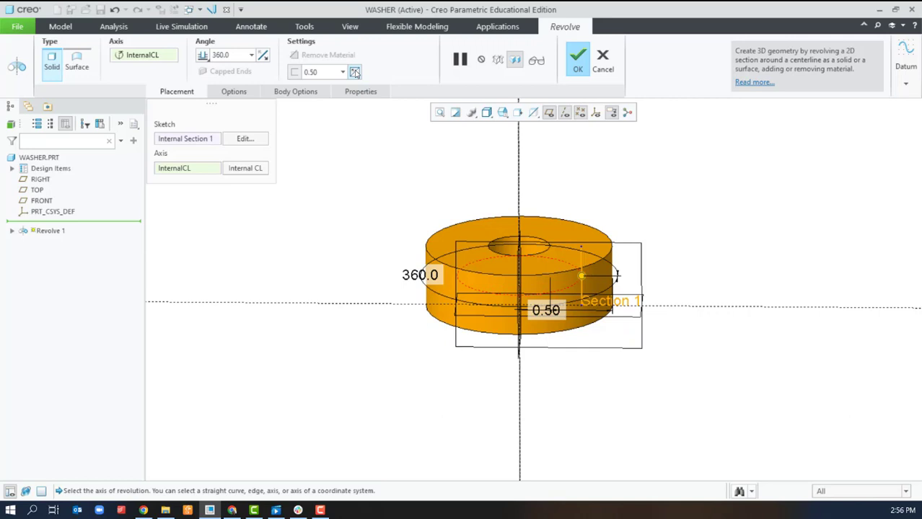
# Step: Flip the sketch thickness to the outer side of the sketched line and complete the revolve
pyautogui.click(354, 72)
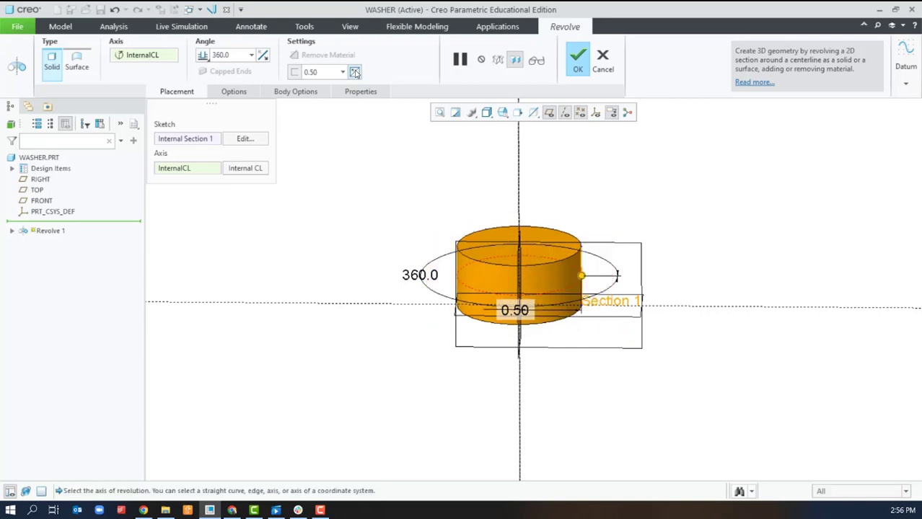
pyautogui.click(354, 72)
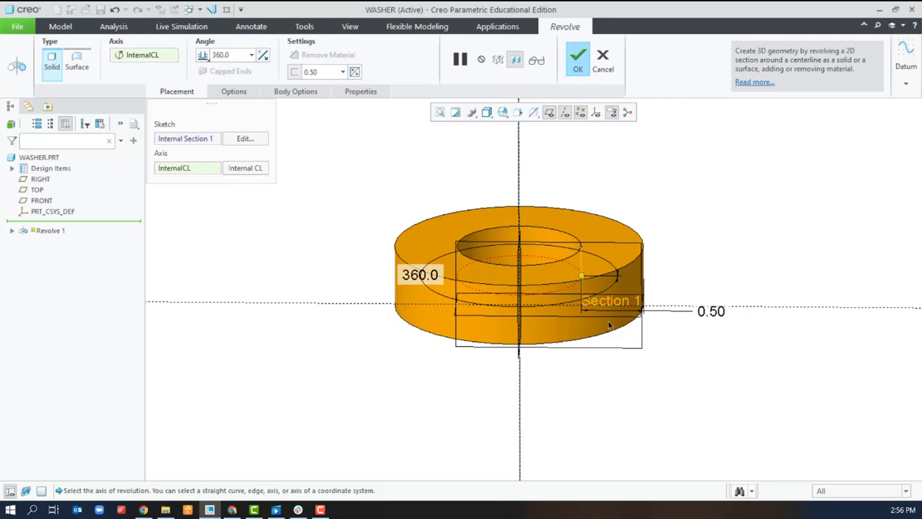
pyautogui.click(579, 63)
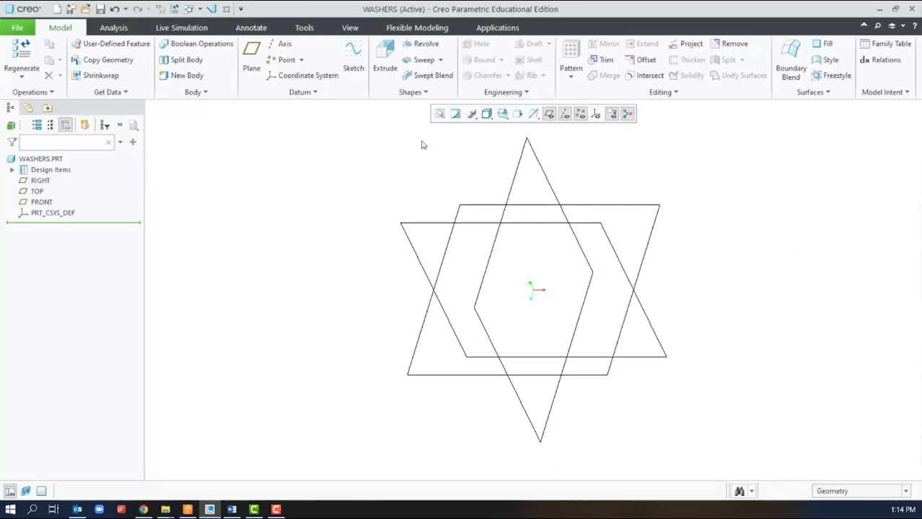
# Step: Start a Revolve sketch on the FRONT plane and draw a vertical datum centerline through the origin
pyautogui.click(423, 43)
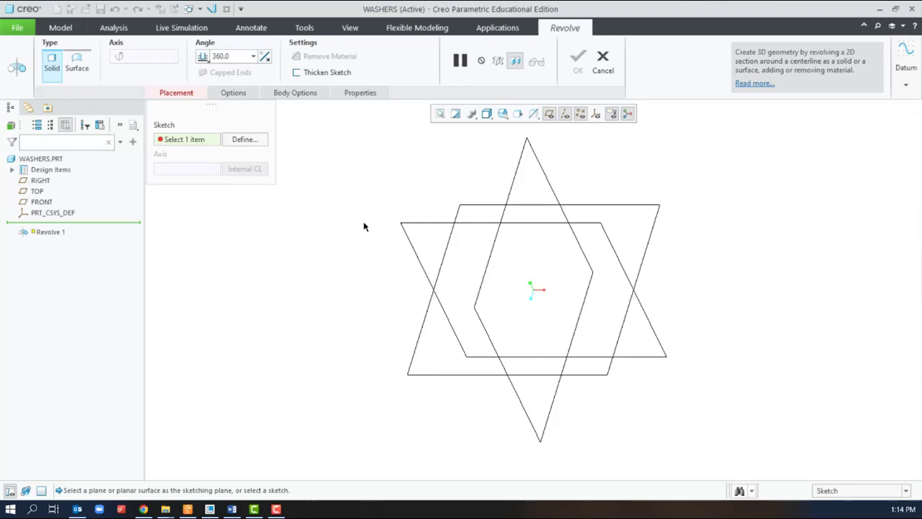
pyautogui.click(42, 203)
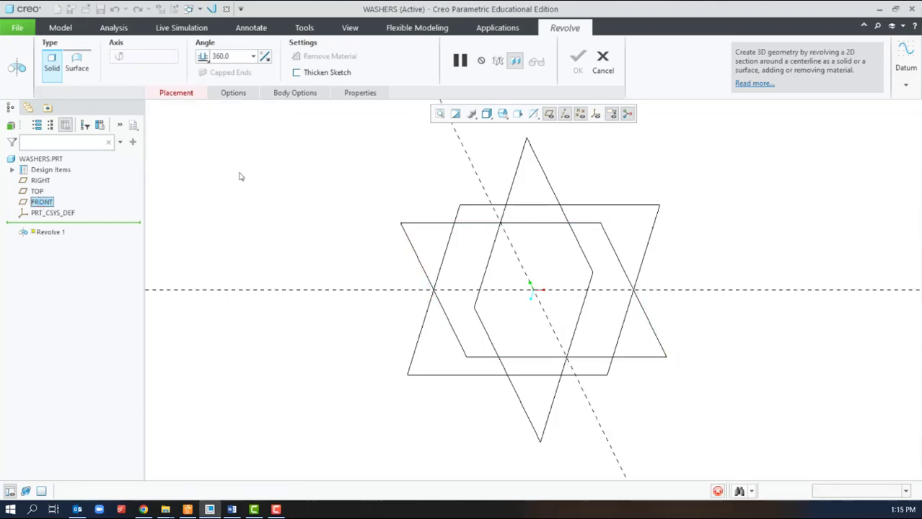
pyautogui.click(141, 45)
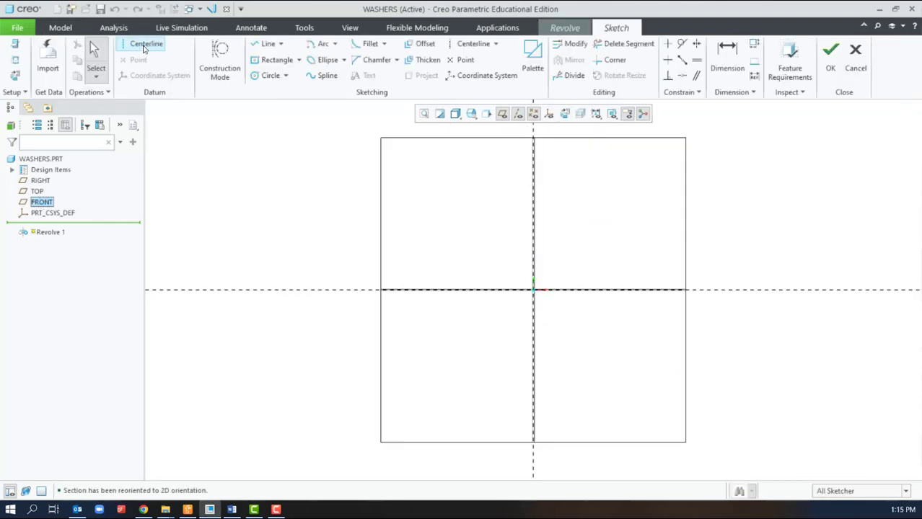
pyautogui.click(533, 291)
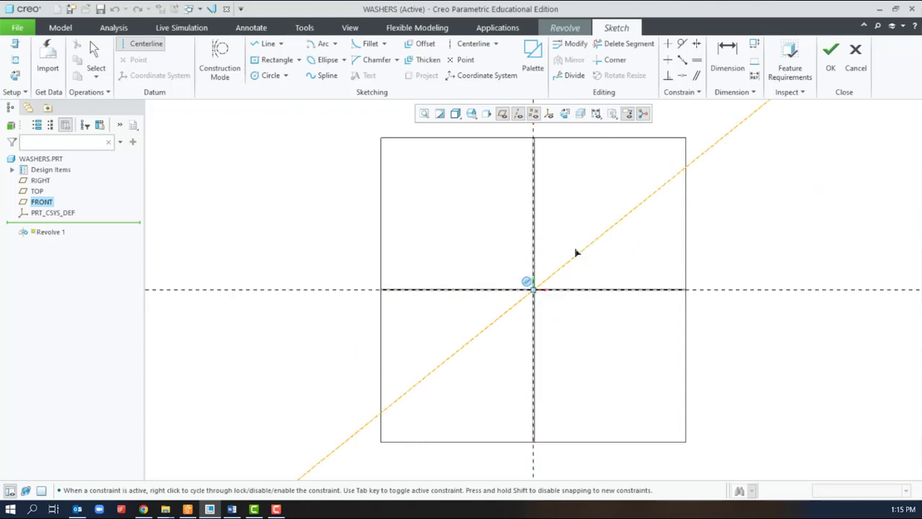
pyautogui.click(535, 237)
pyautogui.middleClick(477, 232)
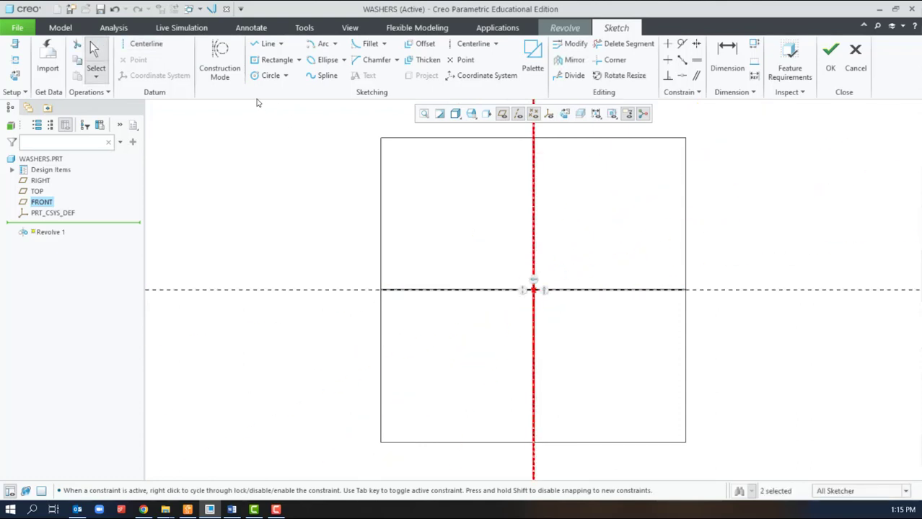
# Step: Sketch a square center rectangle on the horizontal reference beside the centerline, spanning diameters of about 140 to 284
pyautogui.click(294, 63)
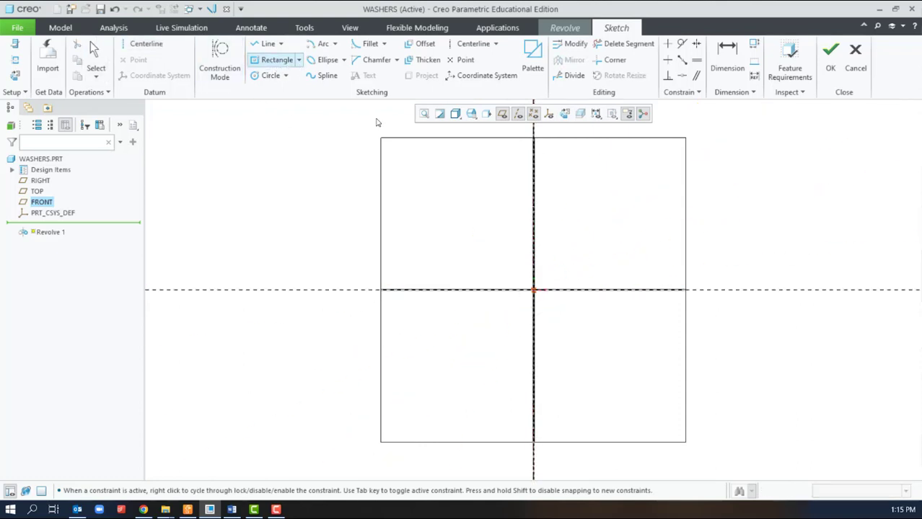
pyautogui.click(598, 291)
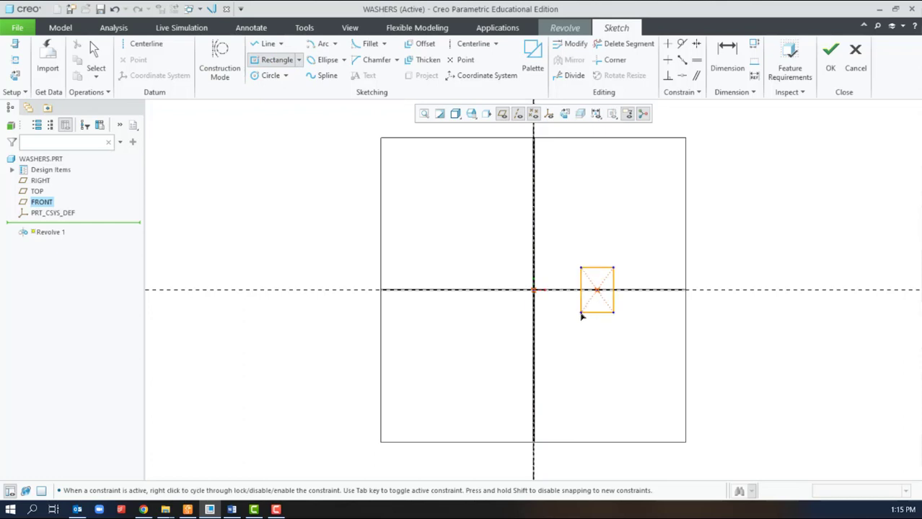
pyautogui.click(575, 312)
pyautogui.middleClick(619, 351)
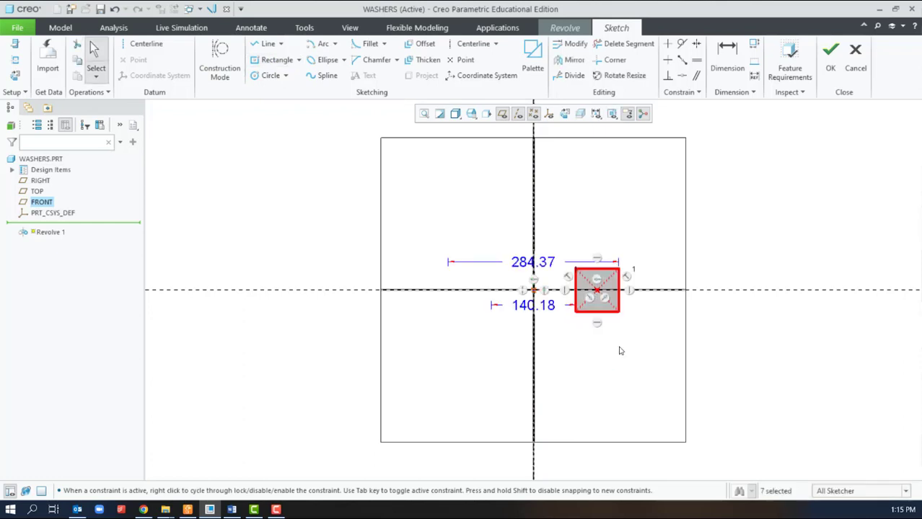
# Step: Set the rectangle's inner diameter around the centerline to 1 and its outer diameter to 2
pyautogui.doubleClick(552, 308)
pyautogui.write('1')
pyautogui.press('Return')
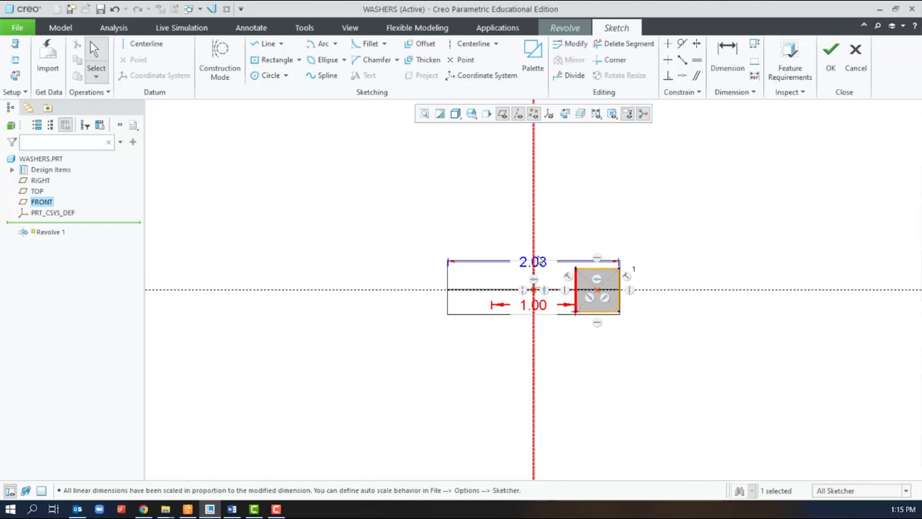
pyautogui.doubleClick(541, 261)
pyautogui.write('2')
pyautogui.press('Return')
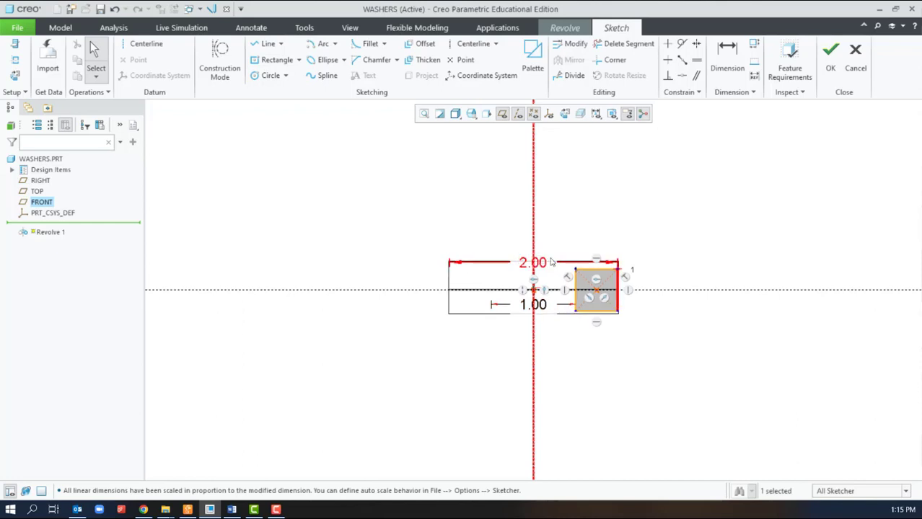
# Step: Delete the perpendicular constraint between the rectangle's diagonals
pyautogui.scroll(3, 582, 316)
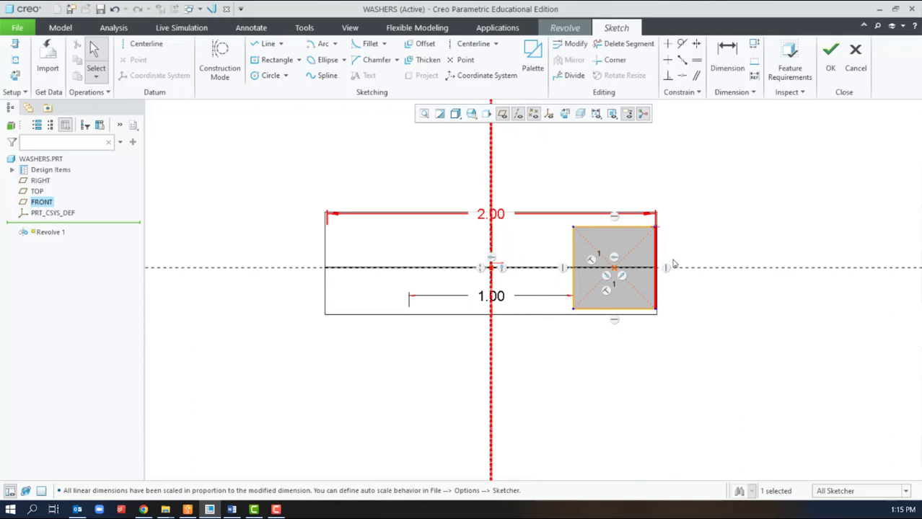
pyautogui.click(607, 293)
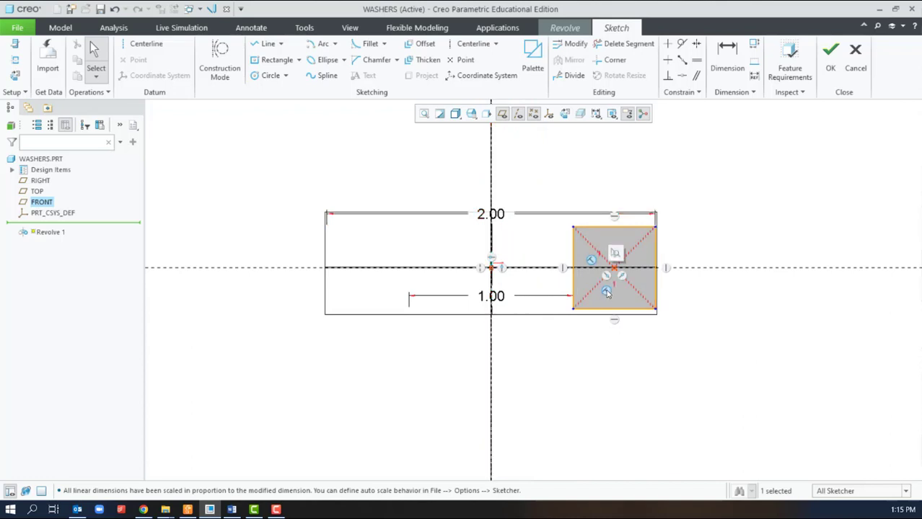
pyautogui.click(607, 293)
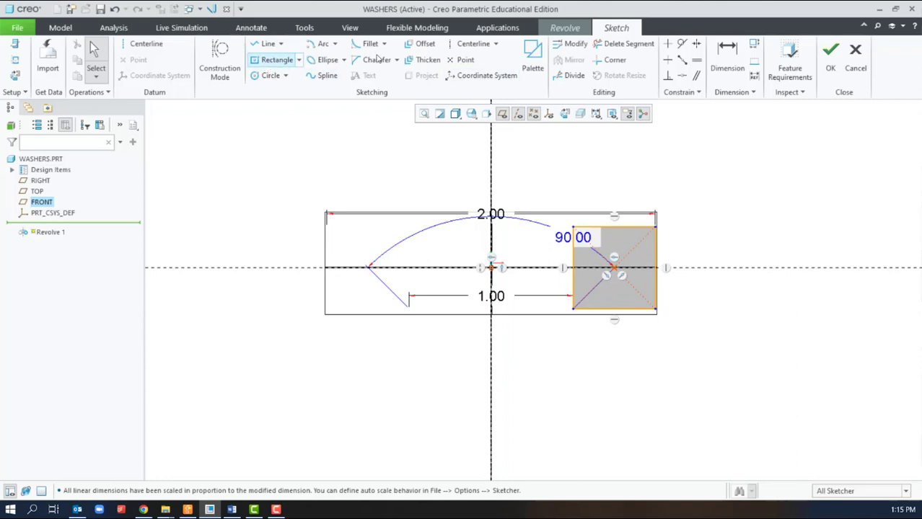
# Step: Dimension the rectangle's height between its two horizontal edges and set it to 0.5
pyautogui.click(729, 57)
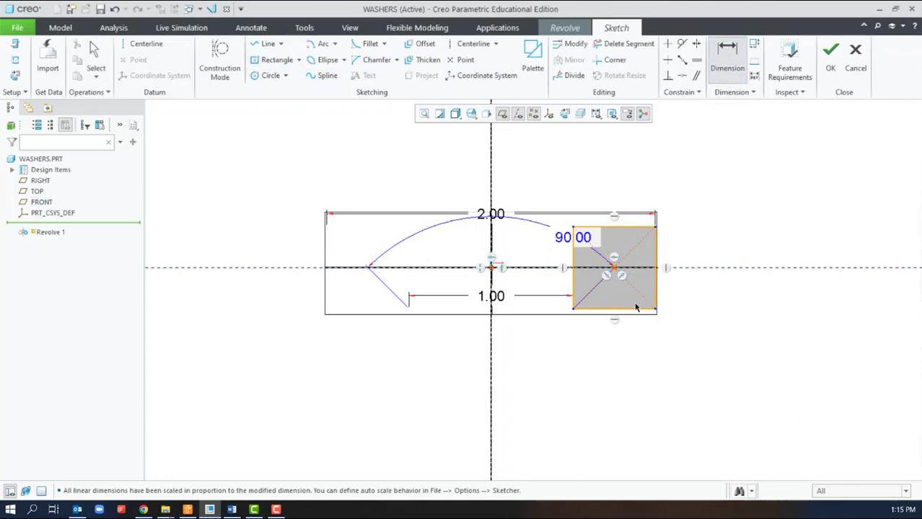
pyautogui.click(635, 307)
pyautogui.click(635, 228)
pyautogui.middleClick(677, 248)
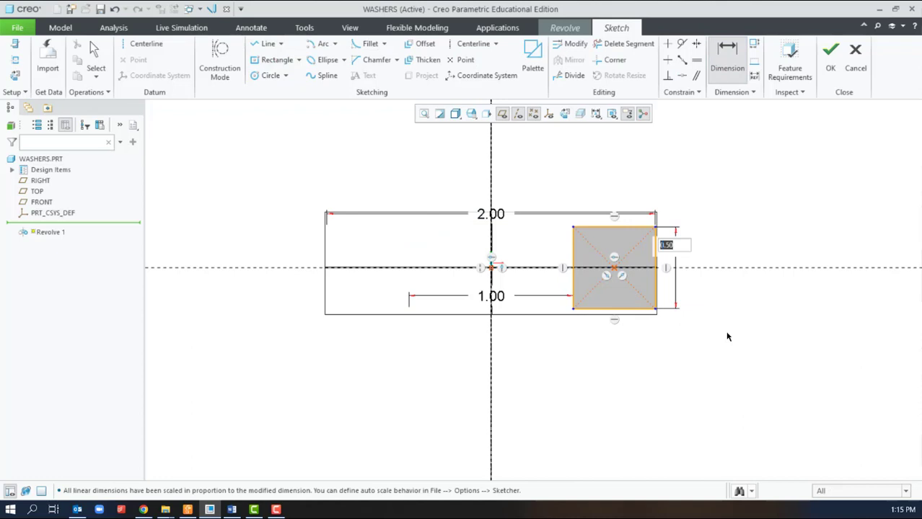
pyautogui.write('.5')
pyautogui.press('Return')
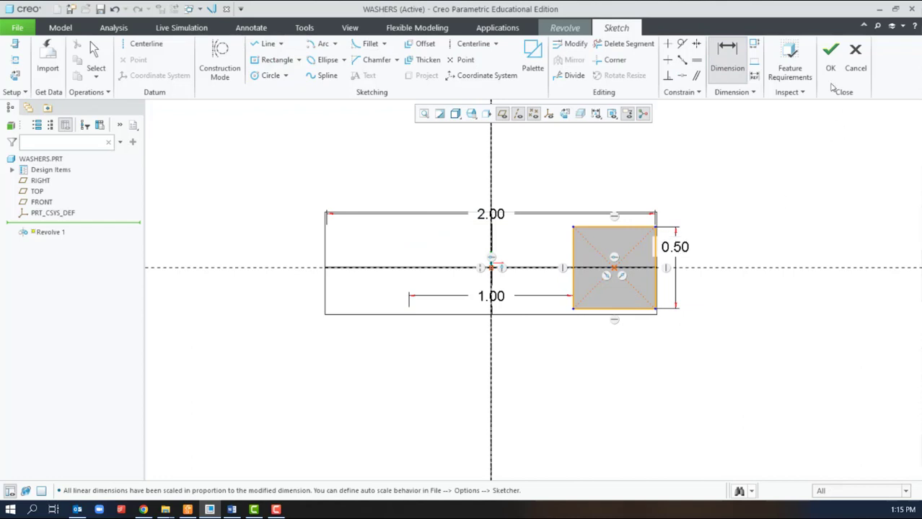
# Step: Finish the washer profile sketch and set the revolve angle to 90 degrees
pyautogui.click(830, 59)
pyautogui.hotkey('ctrl', 'd')
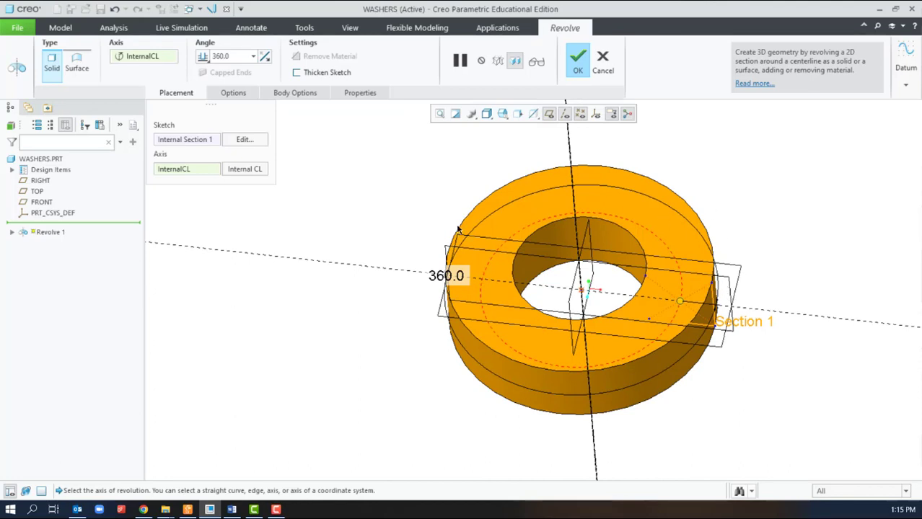
pyautogui.click(252, 58)
pyautogui.click(223, 93)
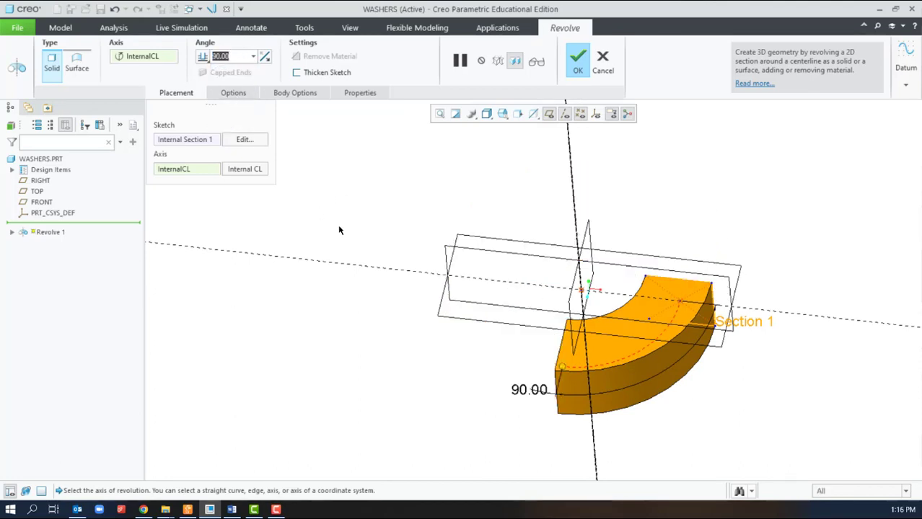
# Step: Flip the revolve direction, switch the angle option to Symmetric about the sketch plane, and complete the feature
pyautogui.moveTo(456, 364); pyautogui.dragTo(479, 352, button='middle')
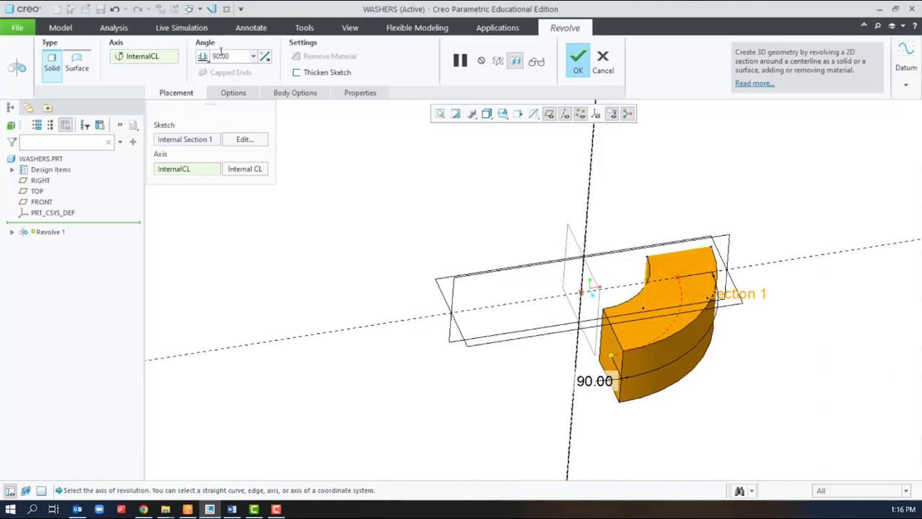
pyautogui.click(265, 56)
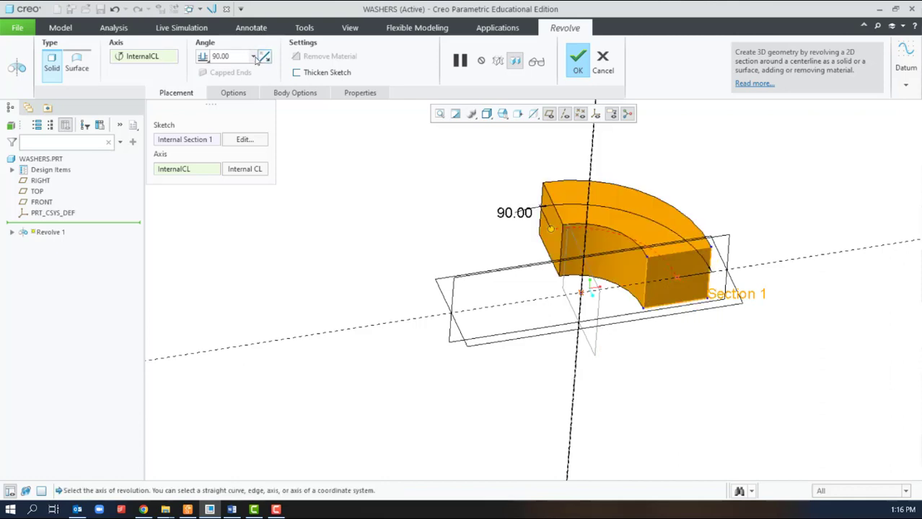
pyautogui.click(205, 56)
pyautogui.click(184, 81)
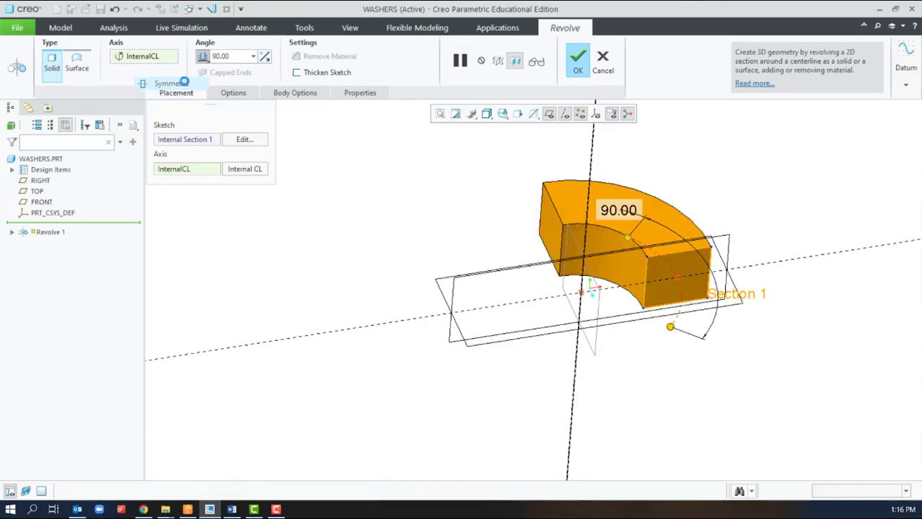
pyautogui.click(576, 64)
pyautogui.moveTo(509, 288); pyautogui.dragTo(674, 338, button='middle')
pyautogui.click(449, 268)
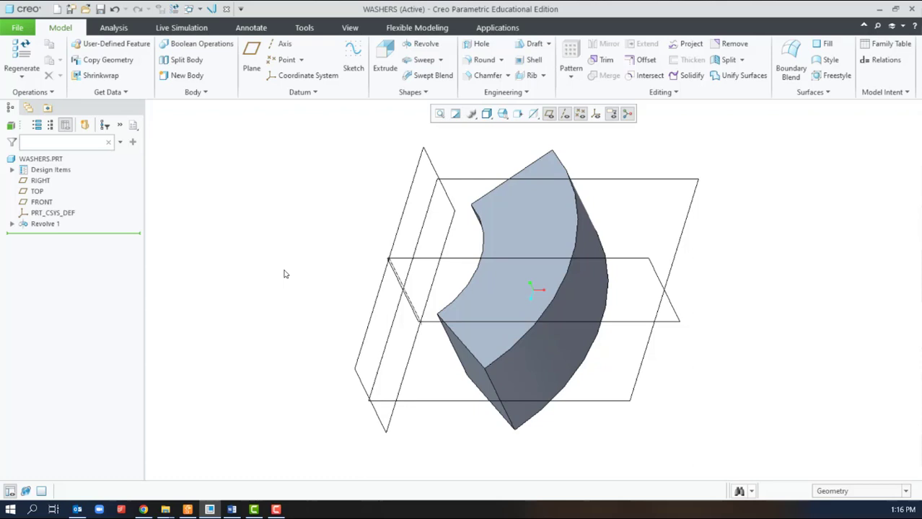
# Step: Insert a datum axis at the intersection of the FRONT and RIGHT planes, placed before the revolve in the feature order
pyautogui.moveTo(68, 233); pyautogui.dragTo(72, 215)
pyautogui.click(43, 203)
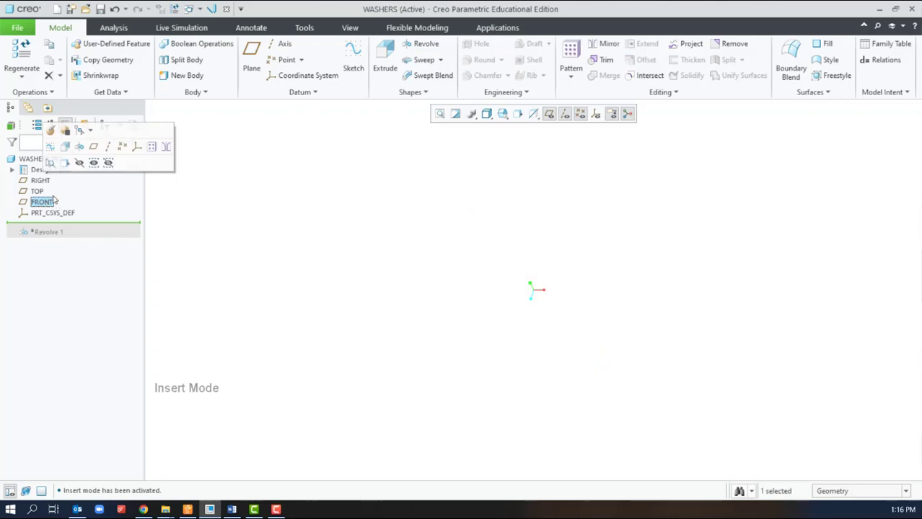
pyautogui.keyDown('ctrl'); pyautogui.click(40, 181); pyautogui.keyUp('ctrl')
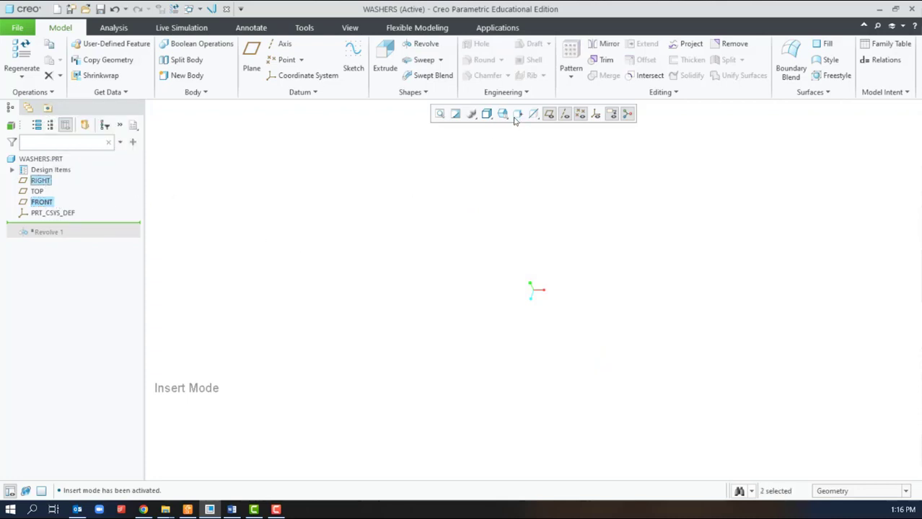
pyautogui.click(281, 44)
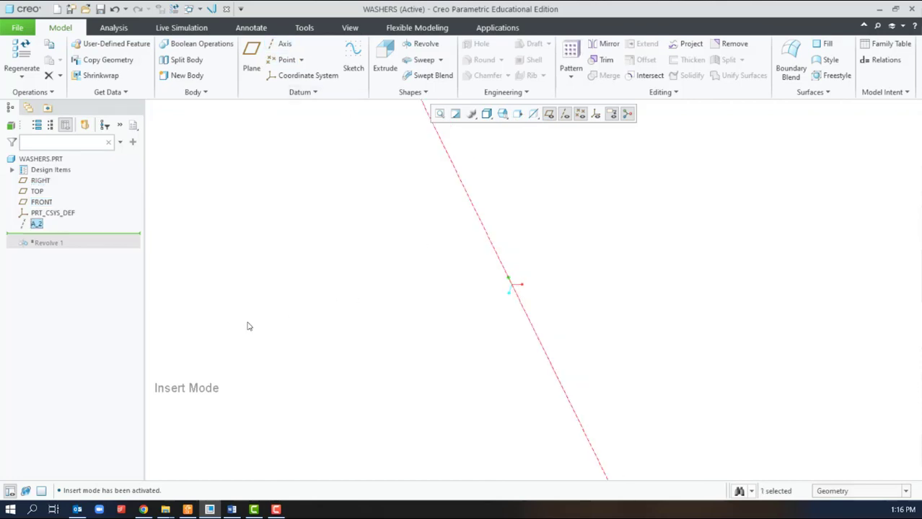
pyautogui.moveTo(112, 237); pyautogui.dragTo(111, 248)
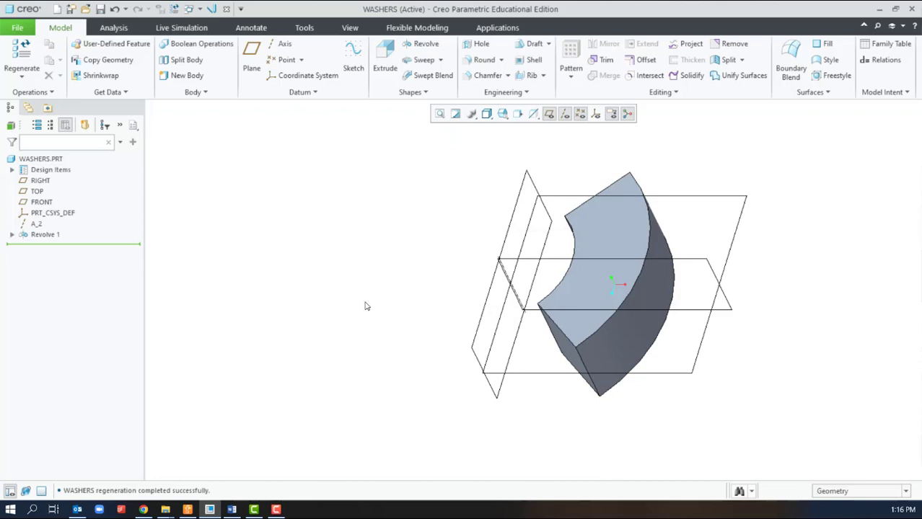
pyautogui.click(36, 225)
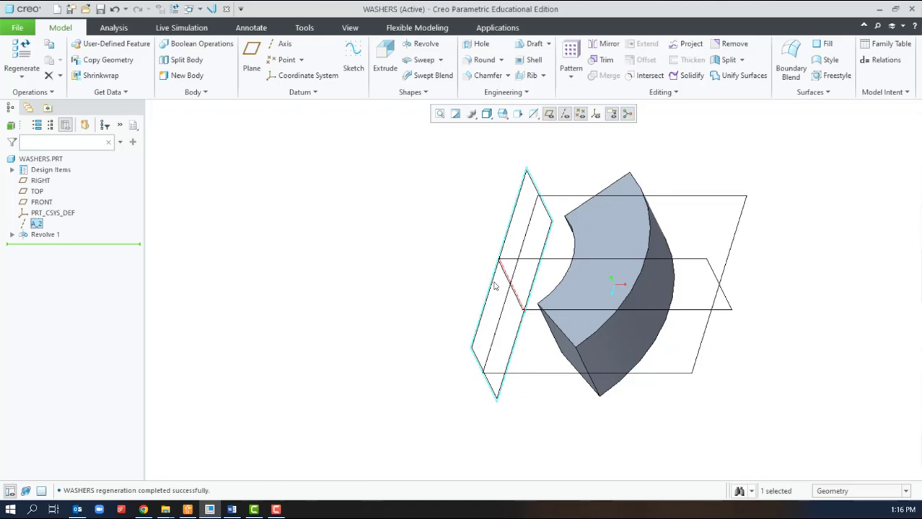
pyautogui.click(420, 254)
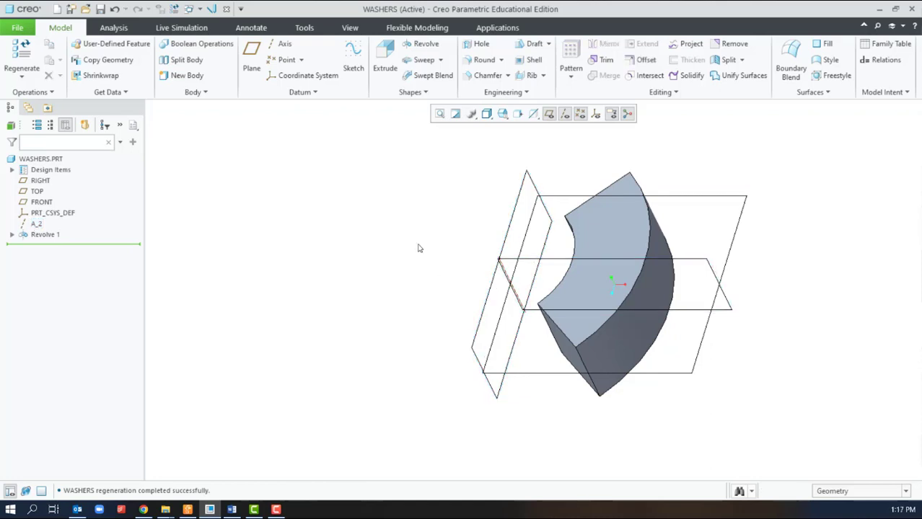
# Step: Pattern the revolved segment around the new datum axis with 4 members spaced 90 degrees apart
pyautogui.click(56, 236)
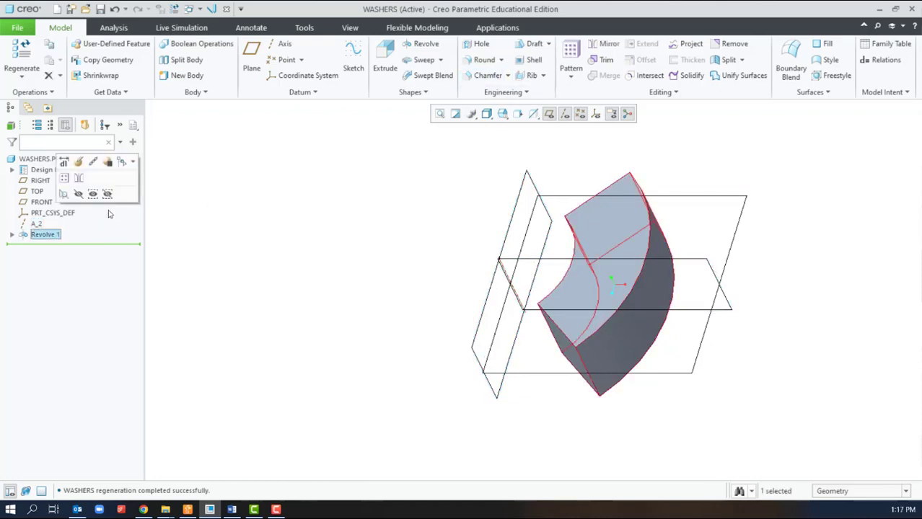
pyautogui.click(570, 61)
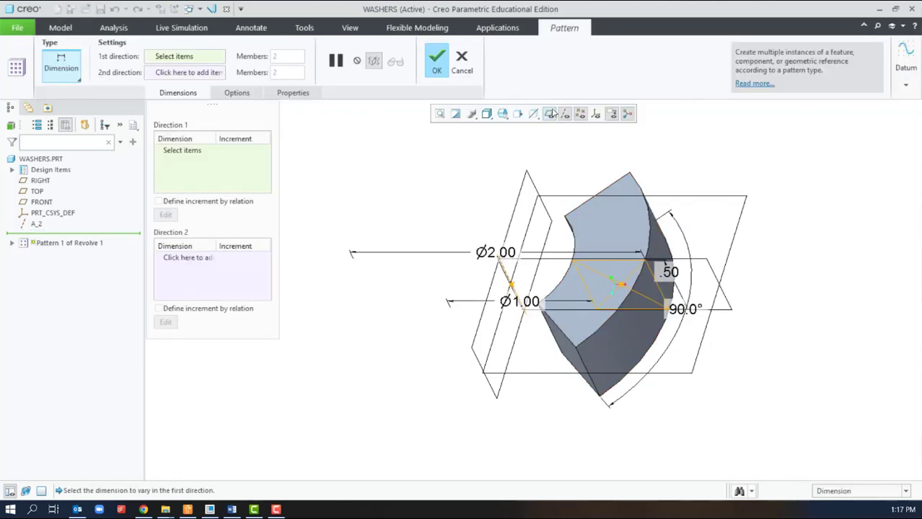
pyautogui.click(62, 78)
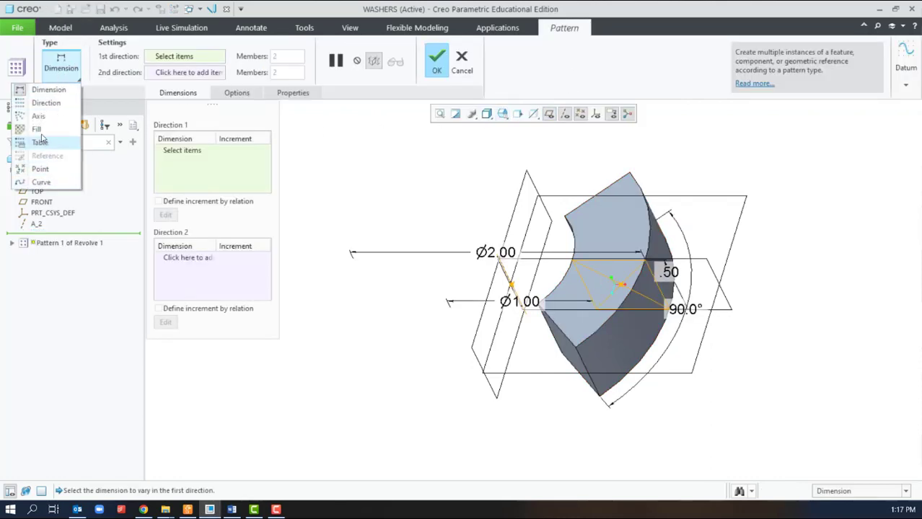
pyautogui.click(40, 117)
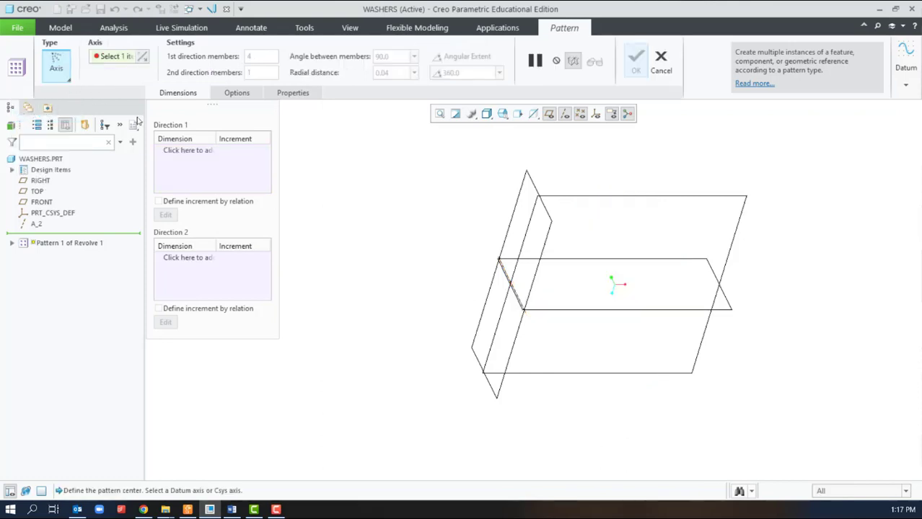
pyautogui.click(505, 270)
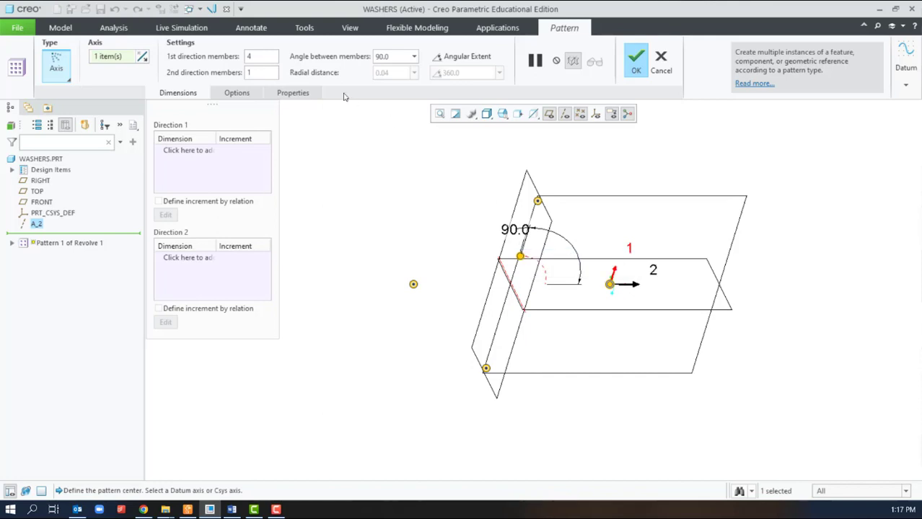
pyautogui.click(636, 60)
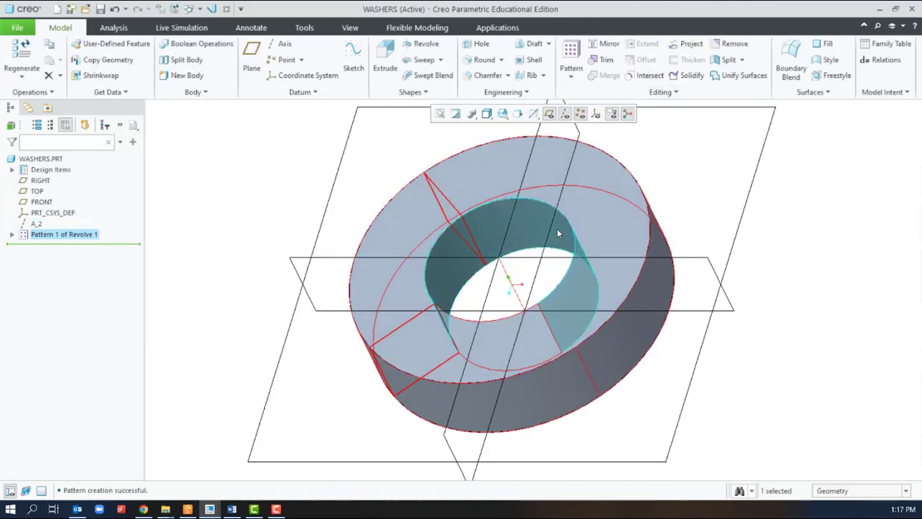
pyautogui.click(764, 298)
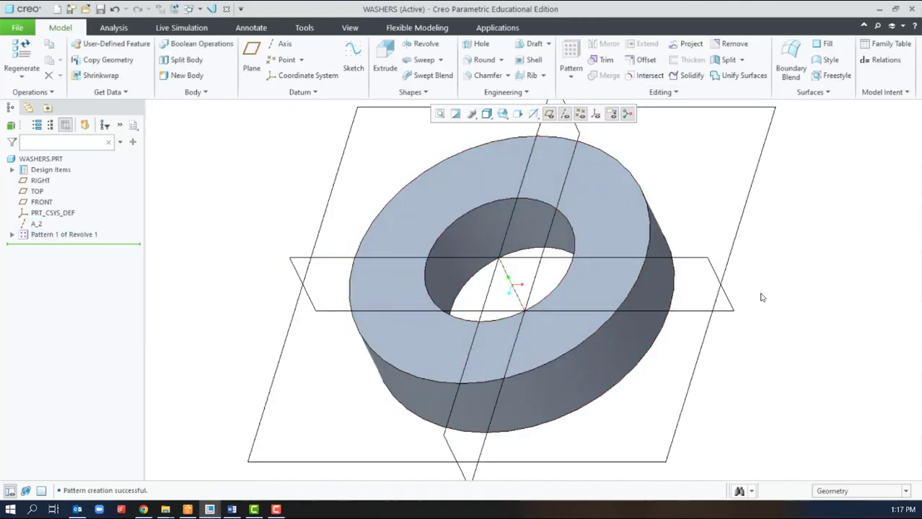
pyautogui.scroll(3, 761, 296)
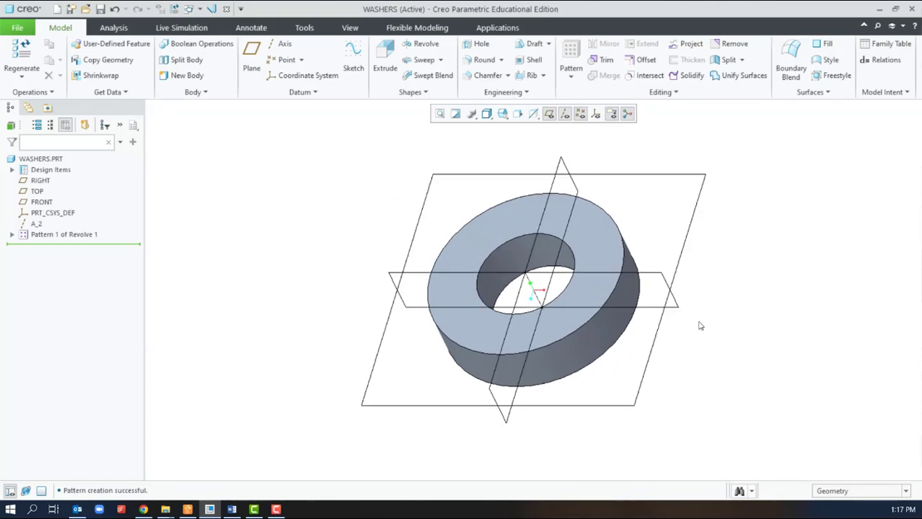